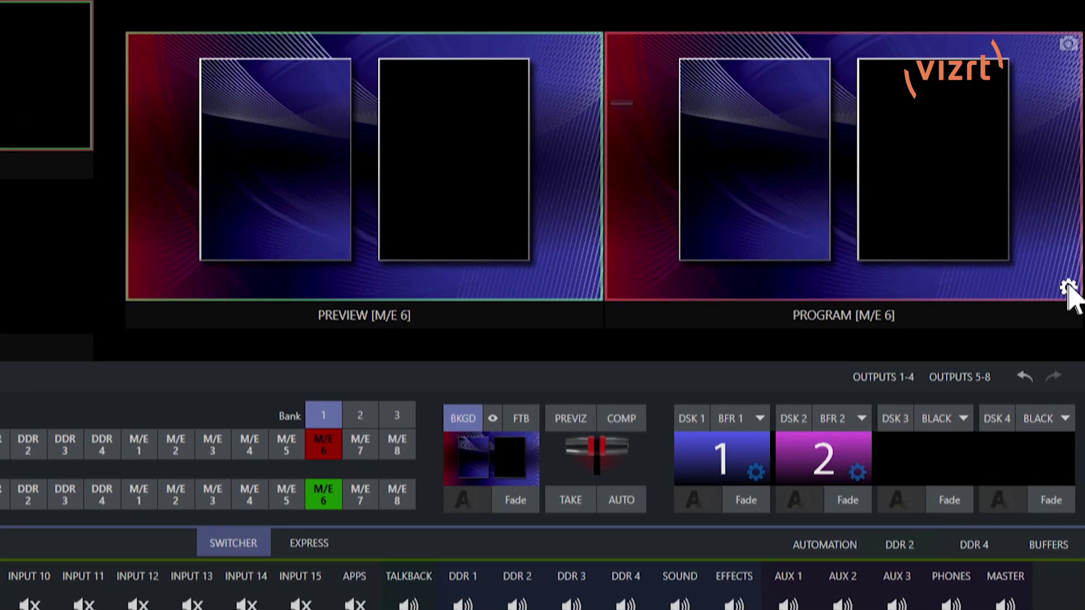
In the Output setup, set the MIX 8 video source to Mix Effects > M/E 6
click(1069, 288)
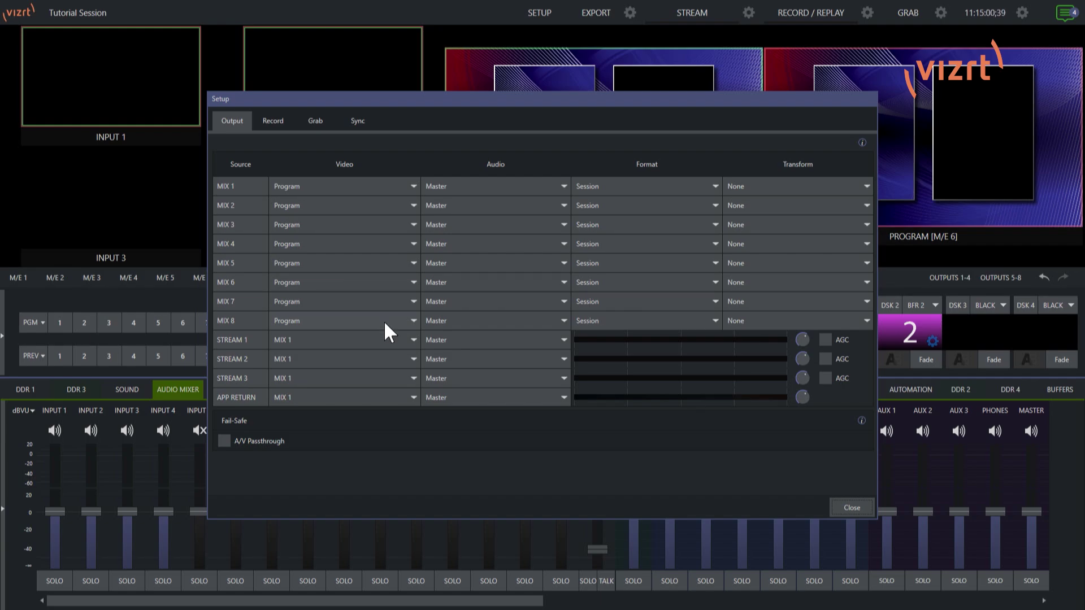
click(366, 323)
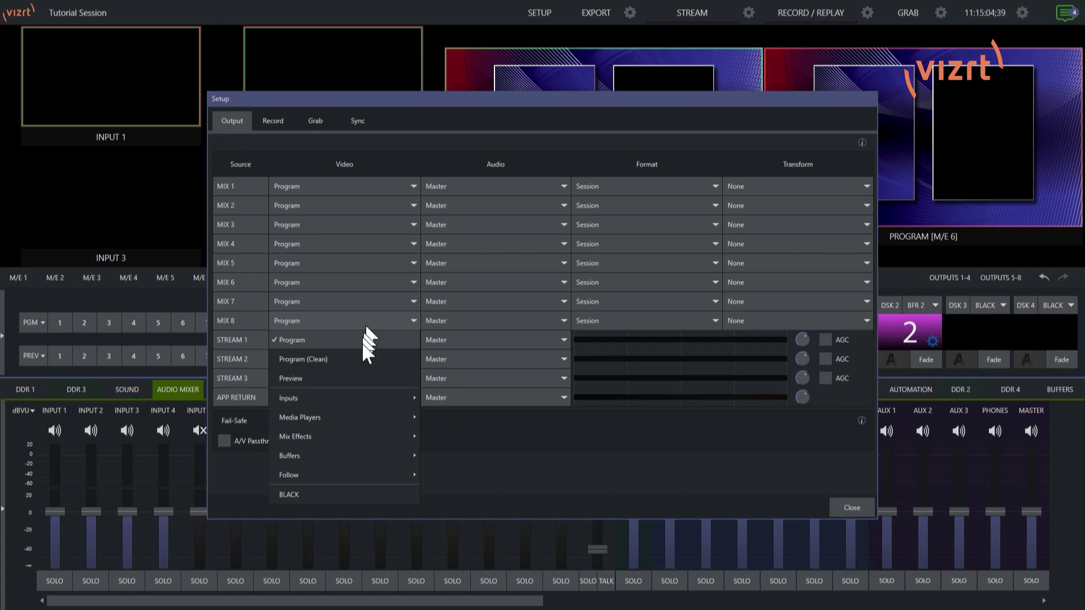
mouse_move(362, 433)
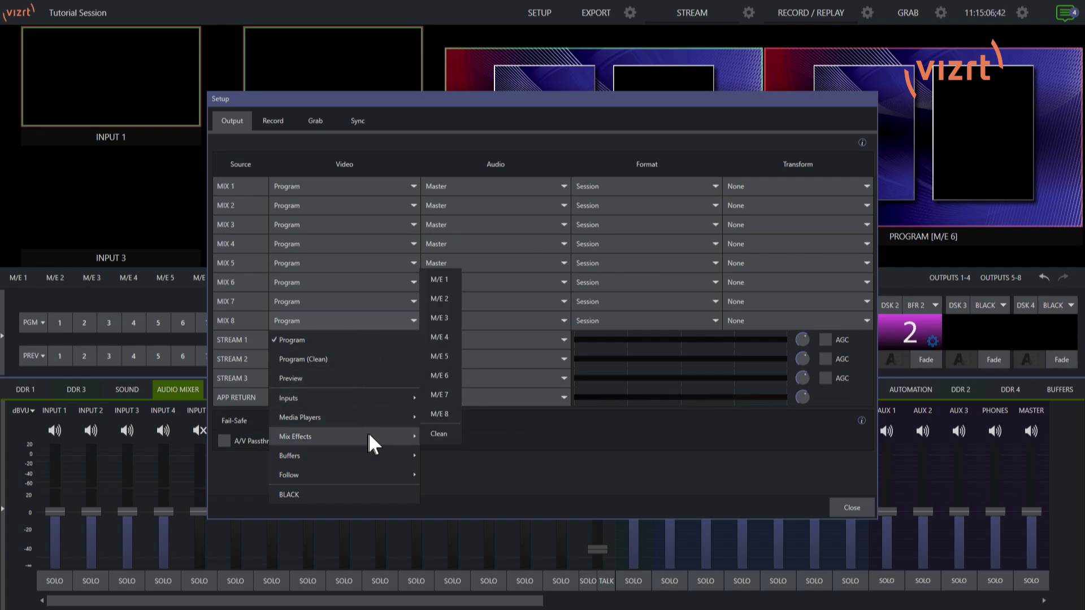
click(442, 376)
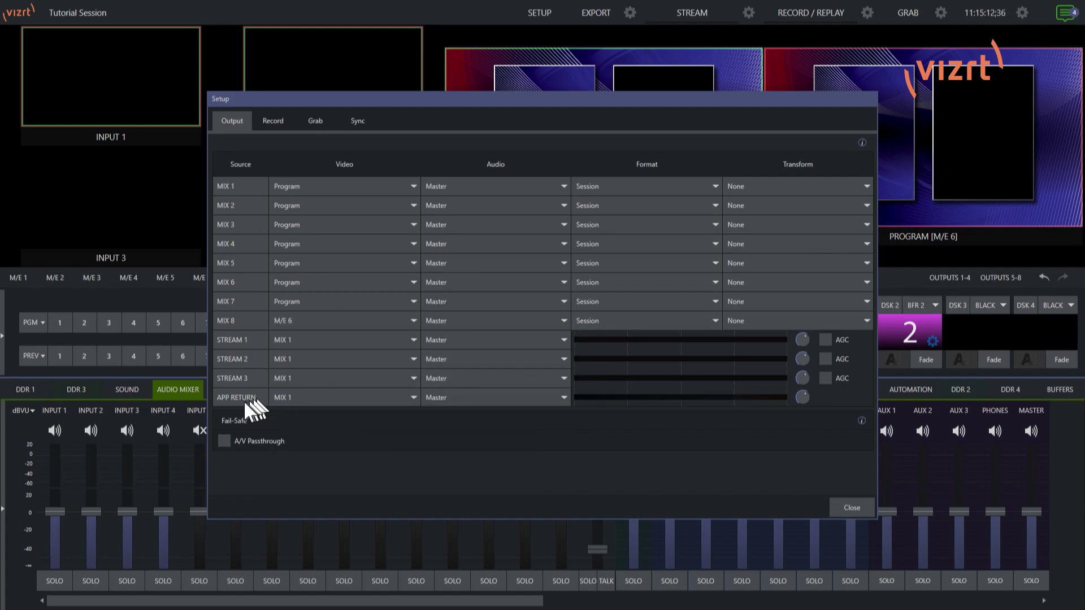
Set the APP RETURN video source to MIX 8
click(363, 399)
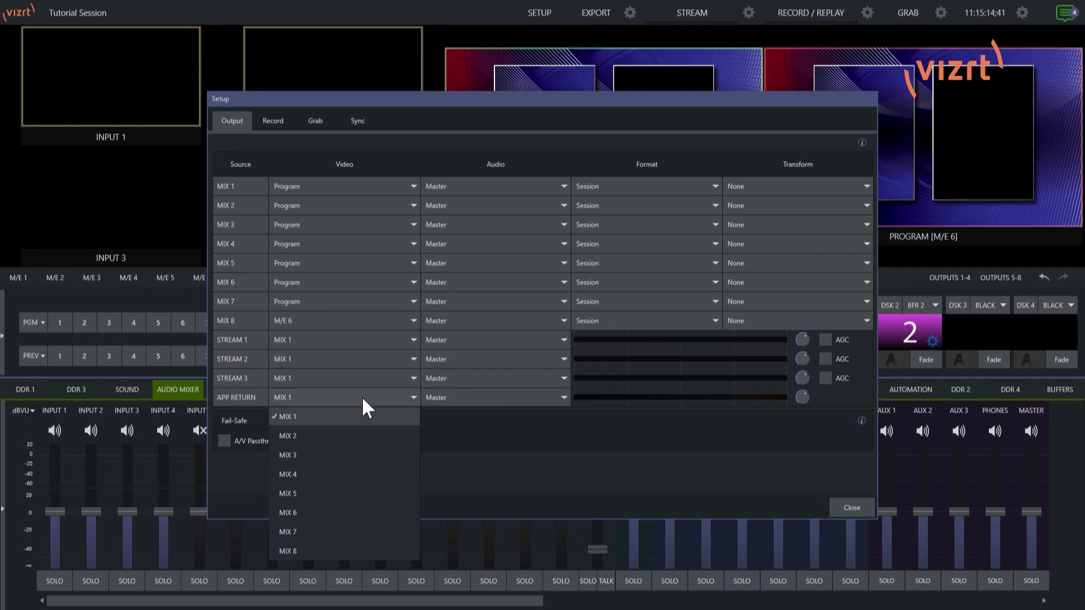
click(332, 548)
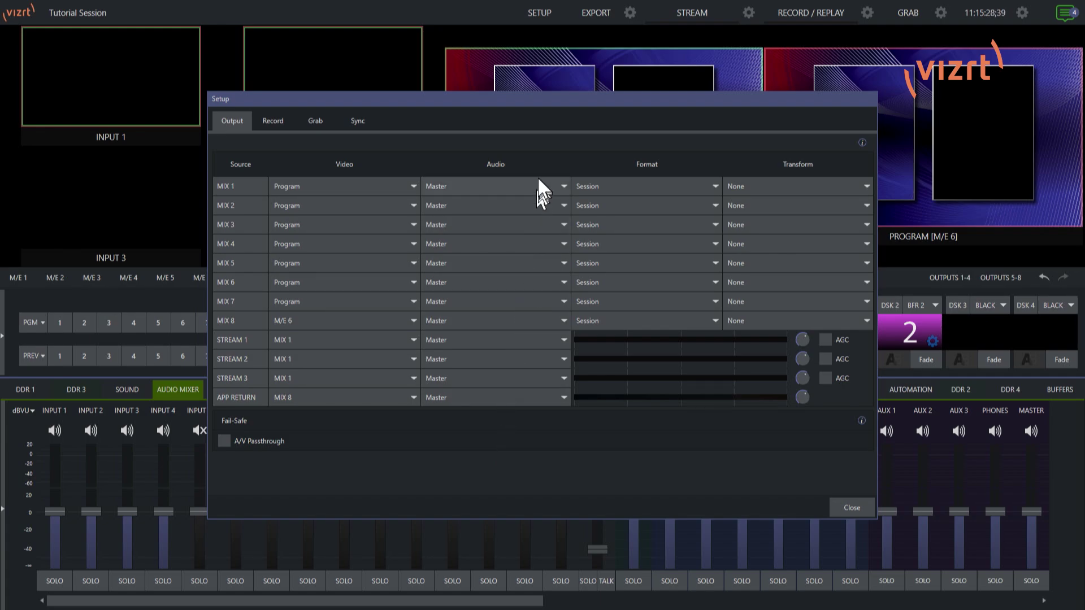
click(492, 396)
Keep Mix Minus as the APP RETURN audio source and close the Setup dialog
mouse_move(493, 414)
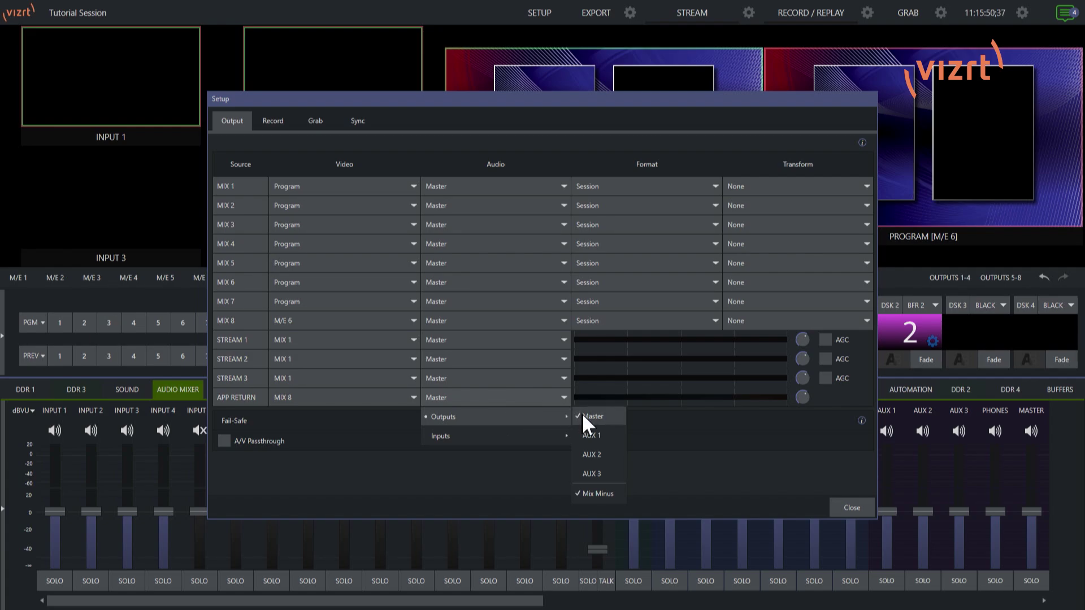
click(622, 490)
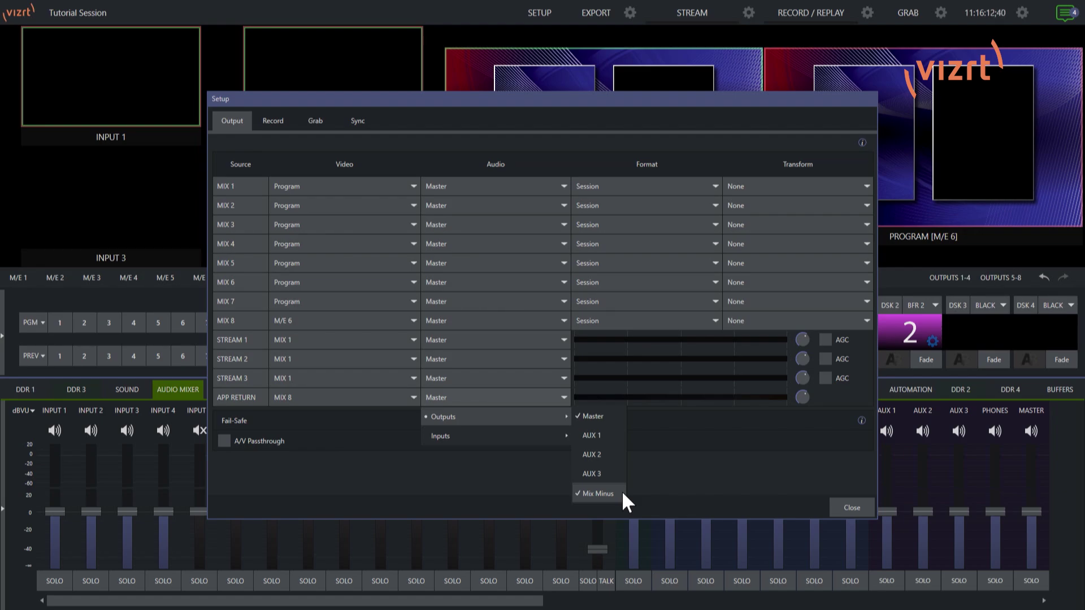
click(621, 491)
click(702, 482)
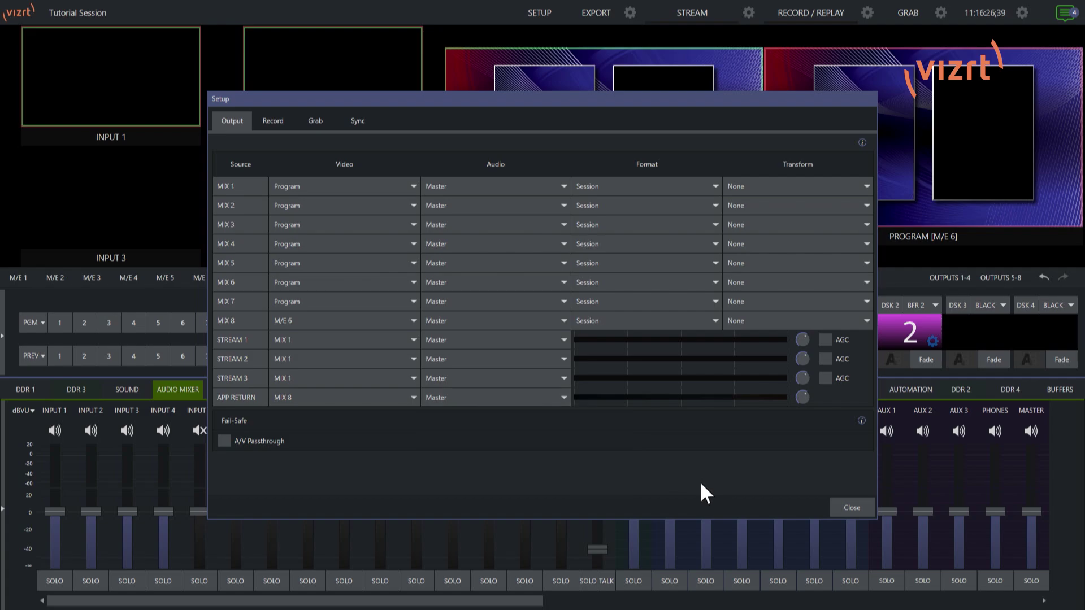
click(845, 507)
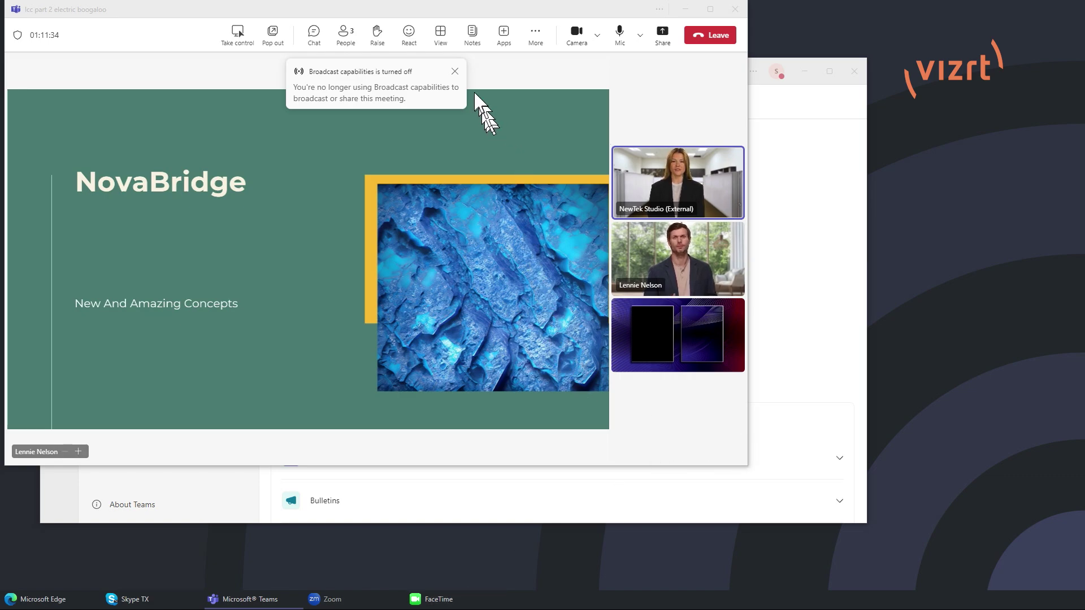
Dismiss the Teams Broadcast capabilities notice and bring the Settings window to the front
click(456, 71)
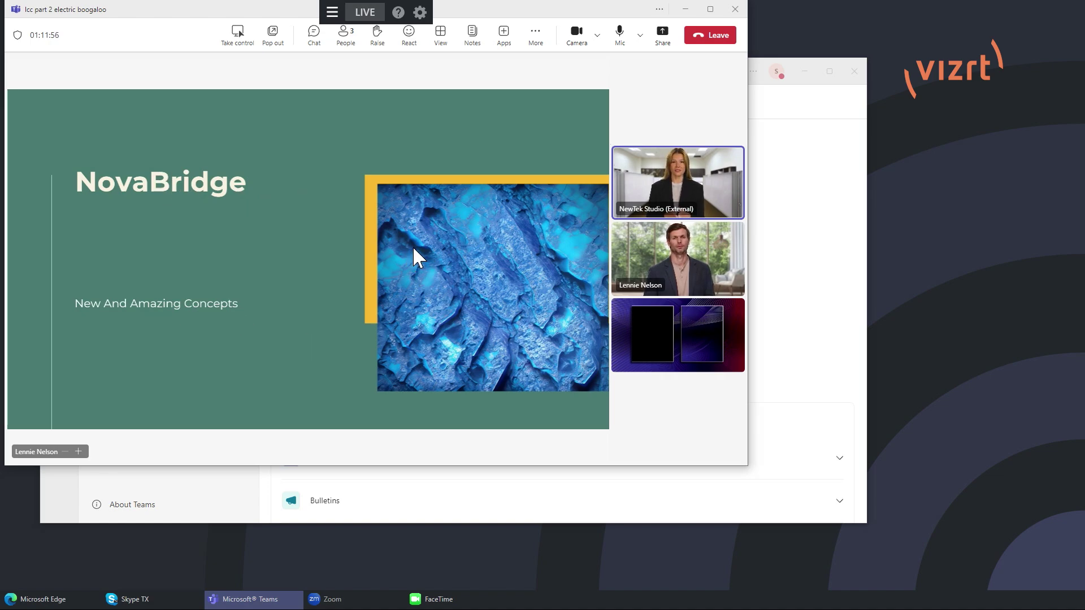
click(814, 240)
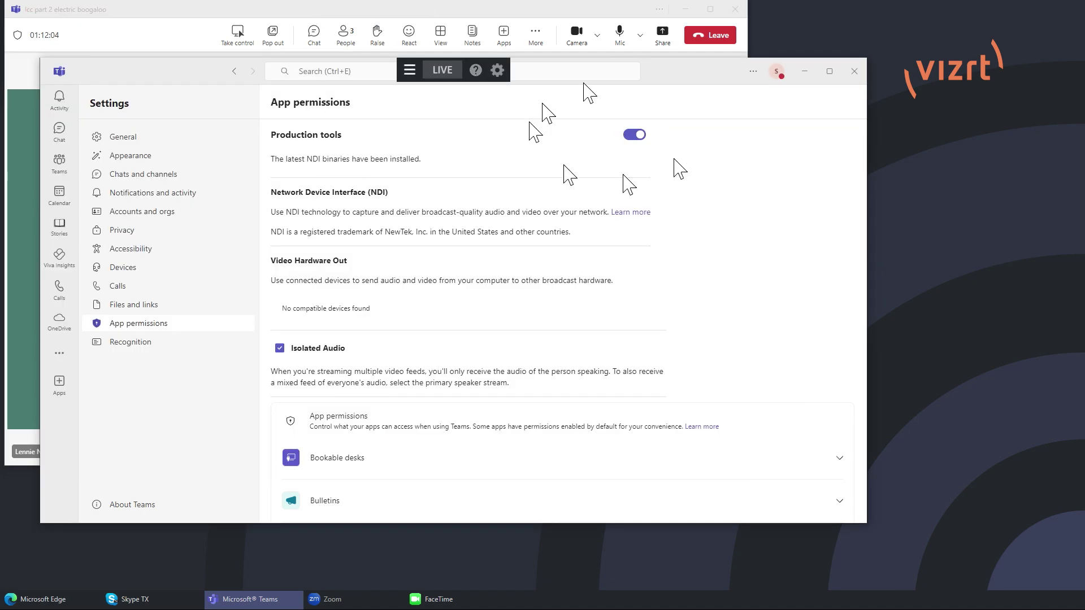
Check Teams App permissions (Production tools, Isolated Audio on), then return to the meeting window
click(754, 72)
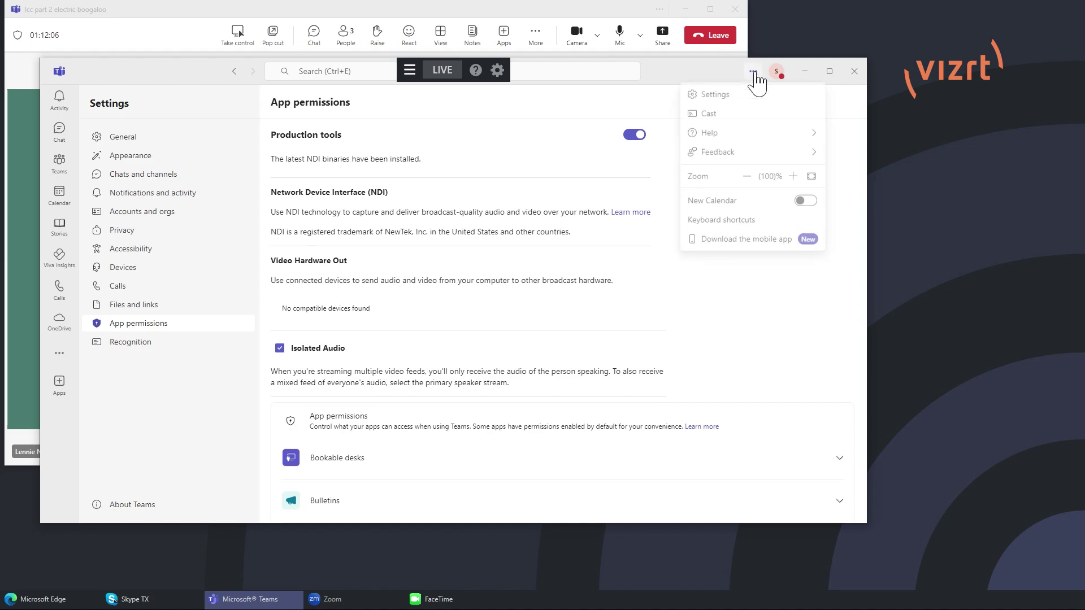
click(746, 101)
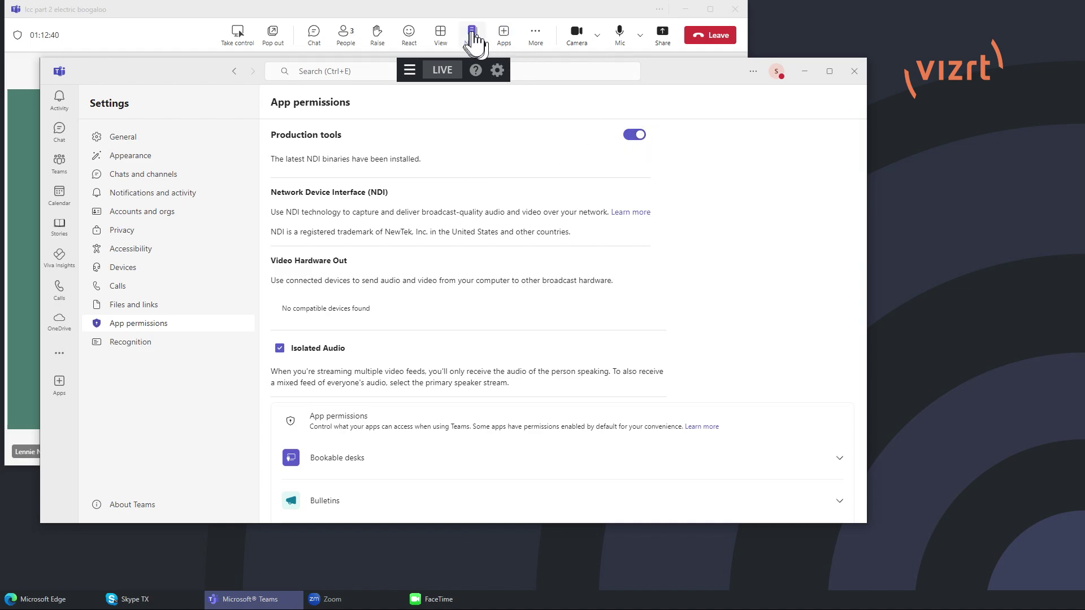
click(538, 15)
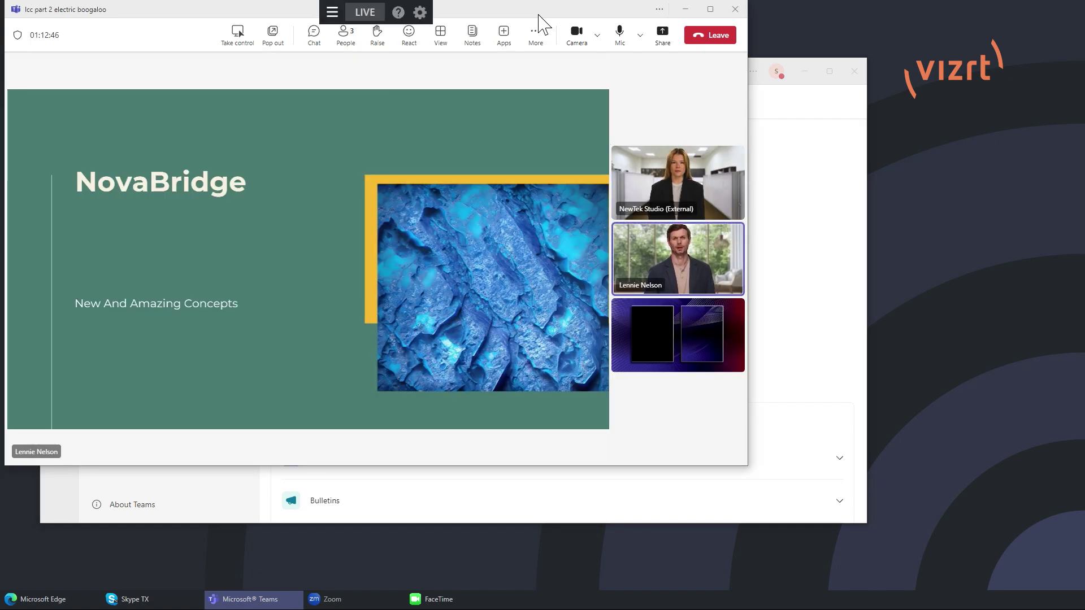
mouse_move(702, 198)
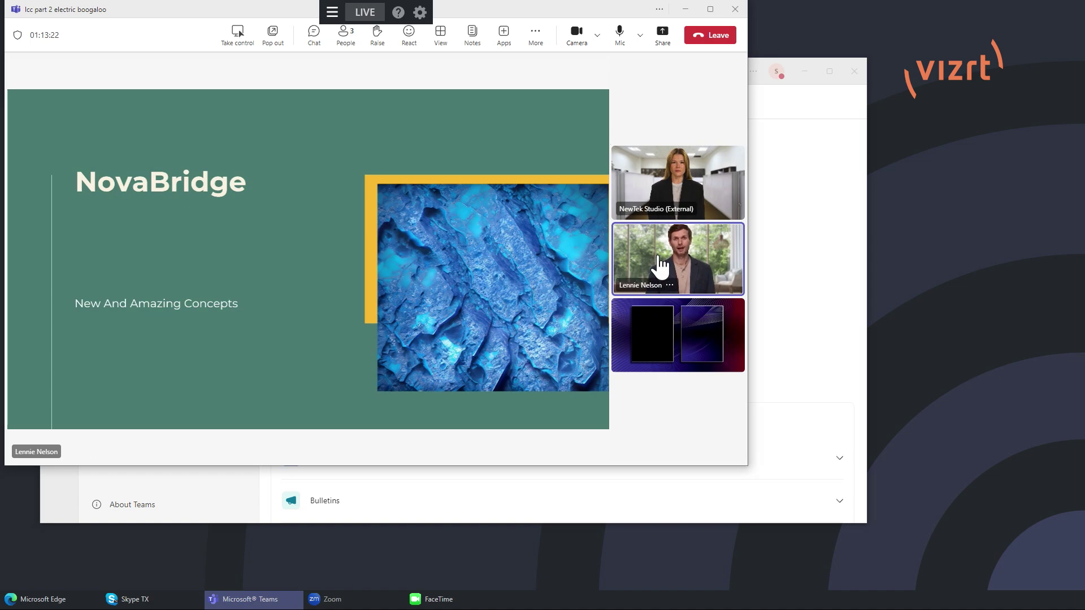
mouse_move(685, 246)
mouse_move(660, 192)
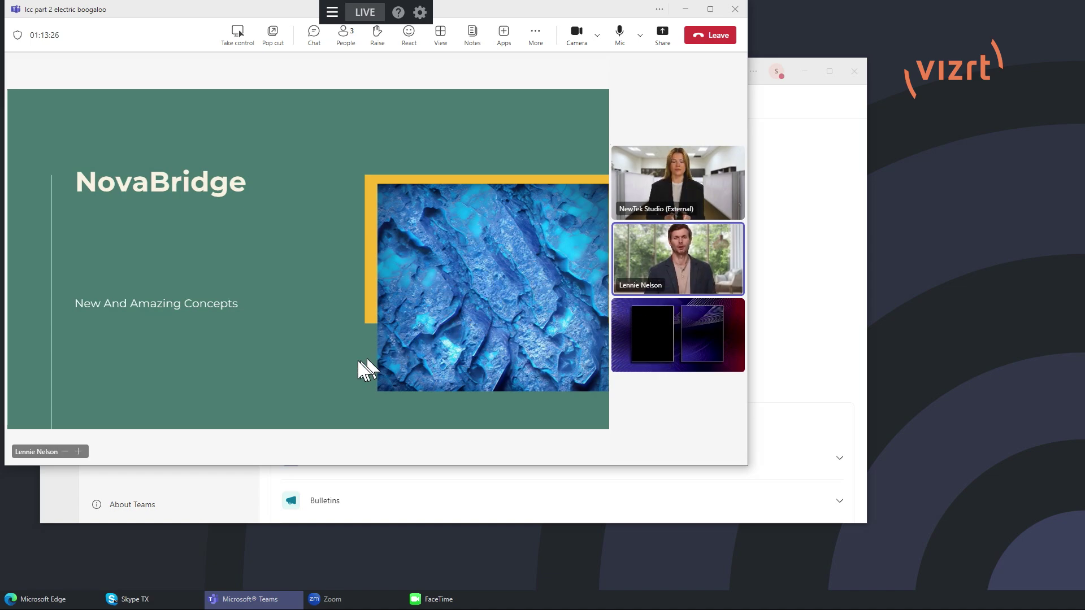
mouse_move(700, 348)
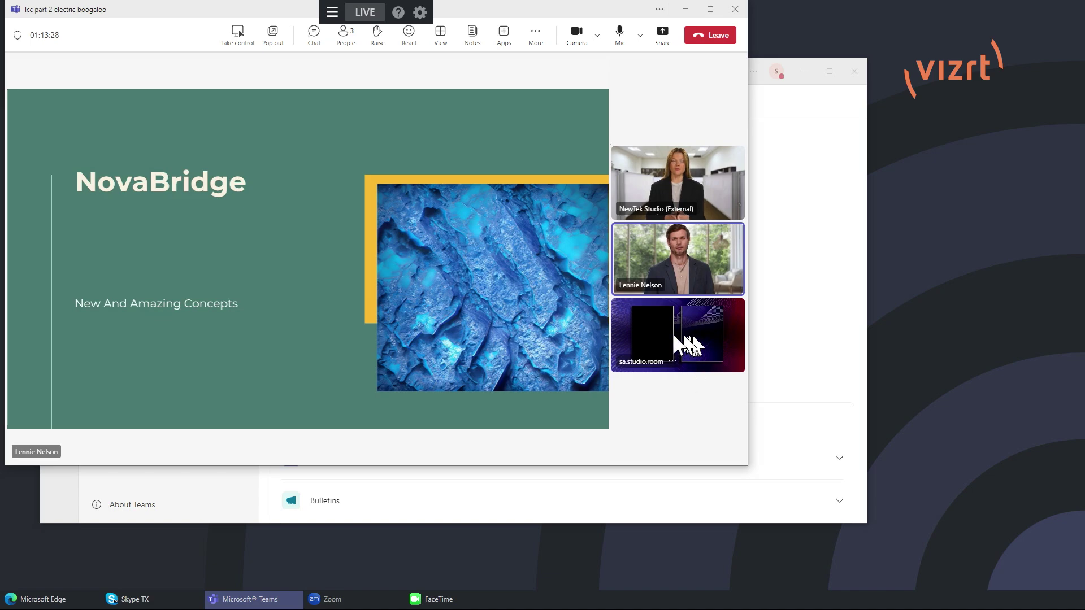
click(578, 43)
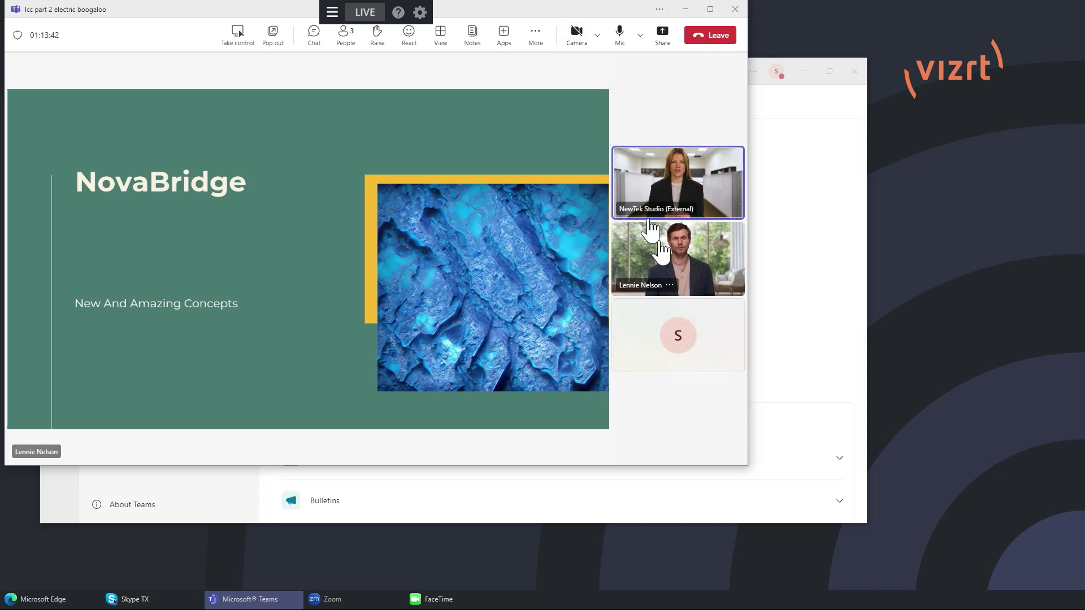
click(578, 35)
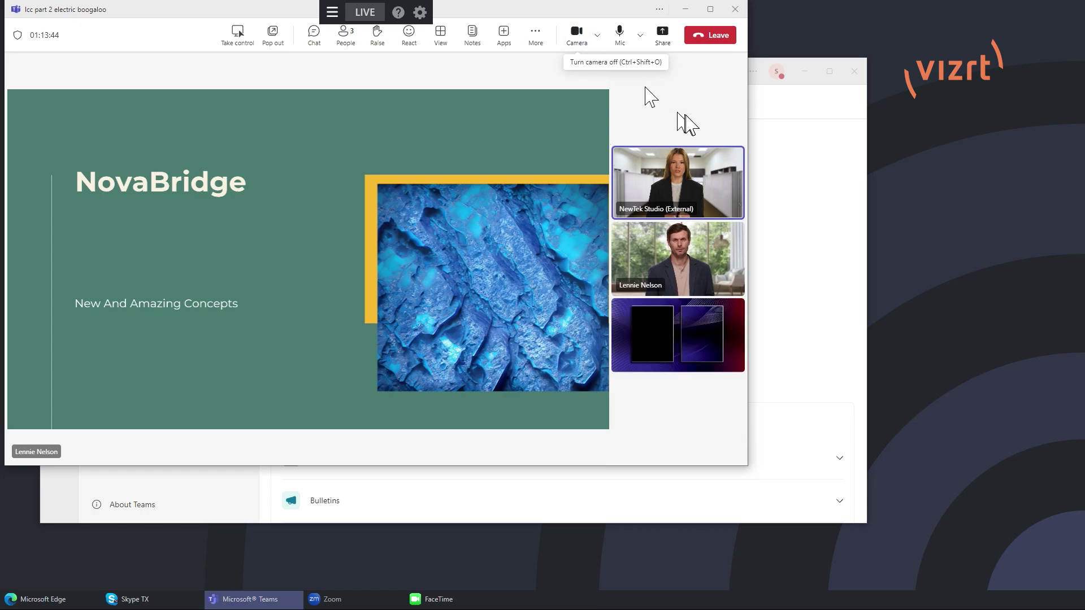
click(621, 32)
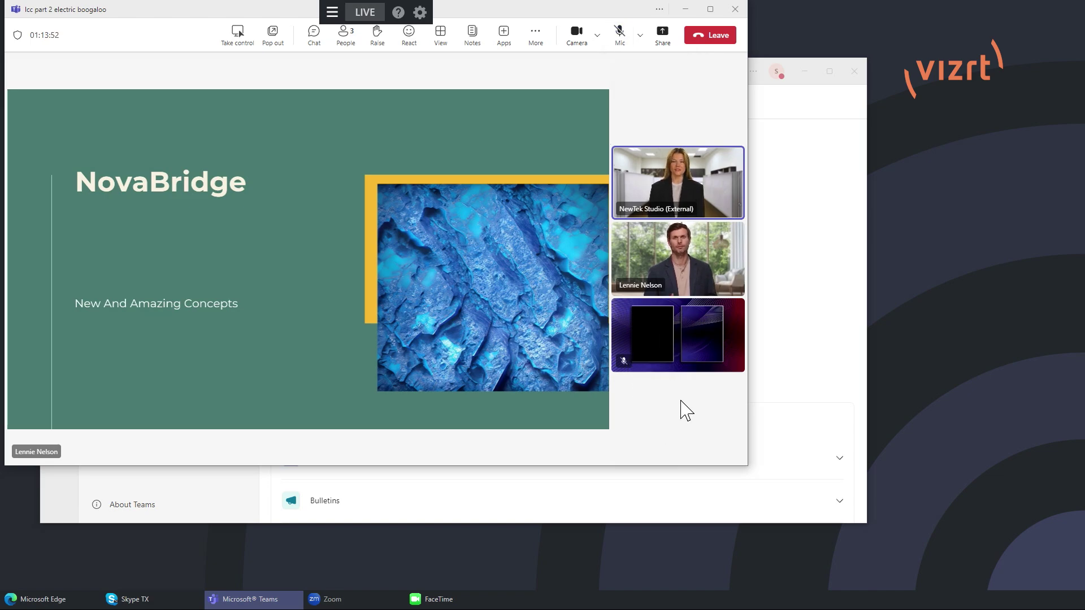
click(621, 35)
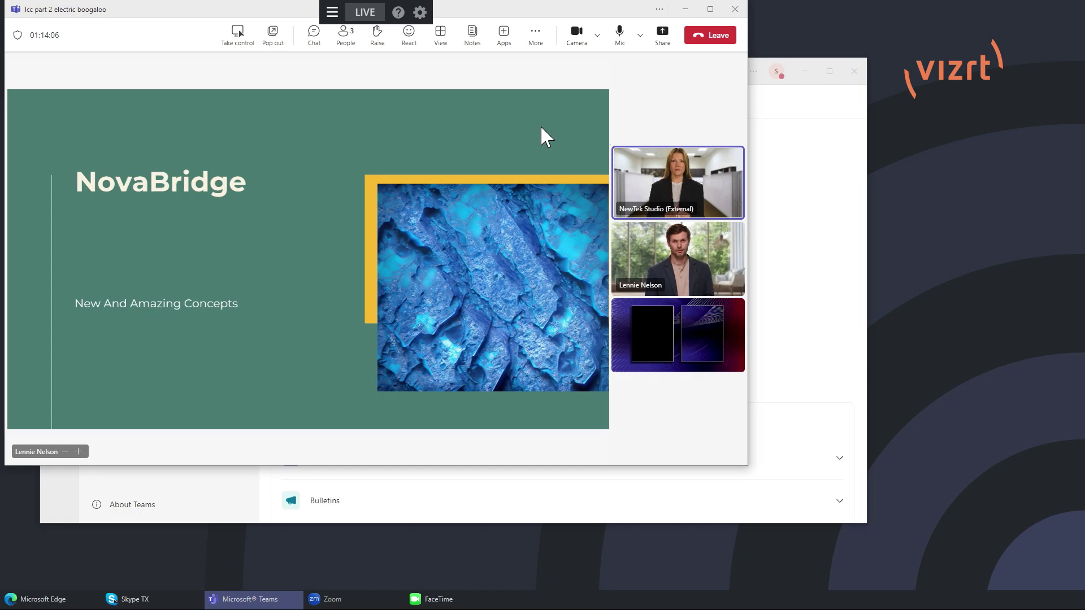
click(795, 226)
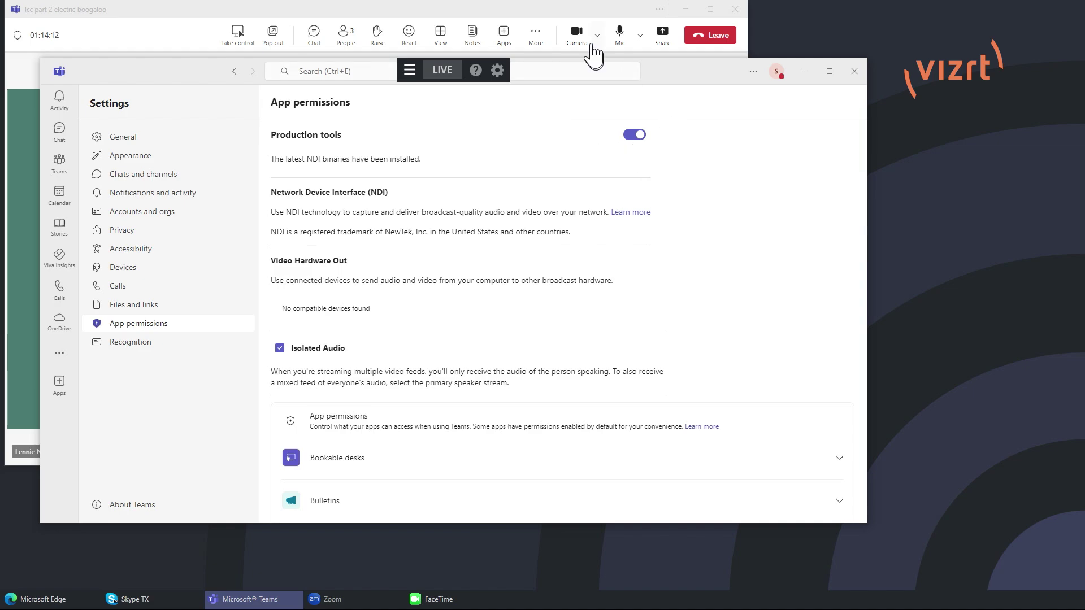
click(554, 7)
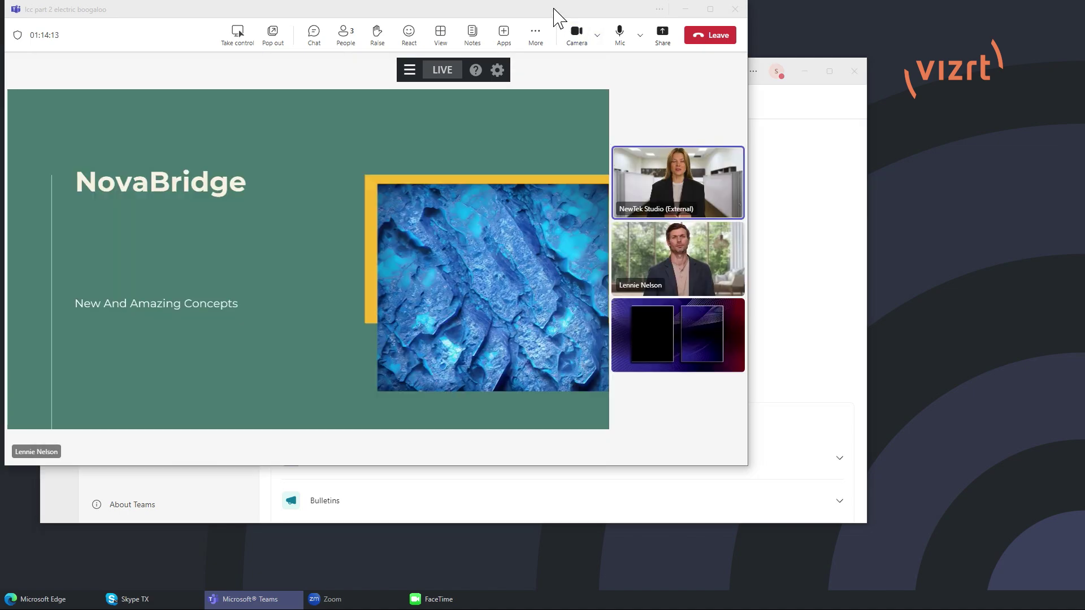
Stop the meeting's NDI broadcast via More > Streaming, then broadcast over NDI again
click(536, 38)
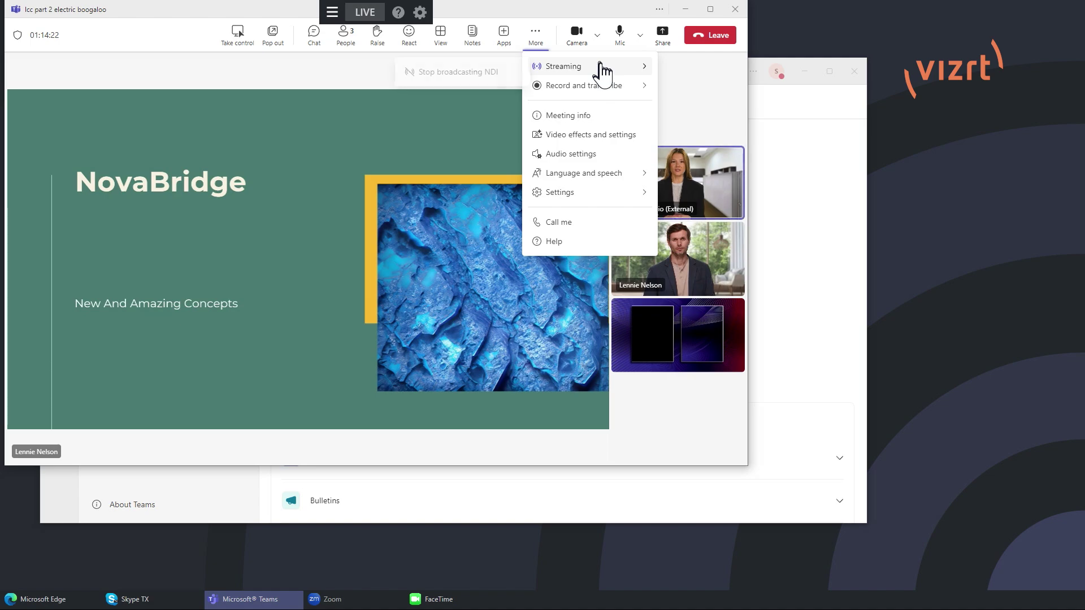
mouse_move(604, 71)
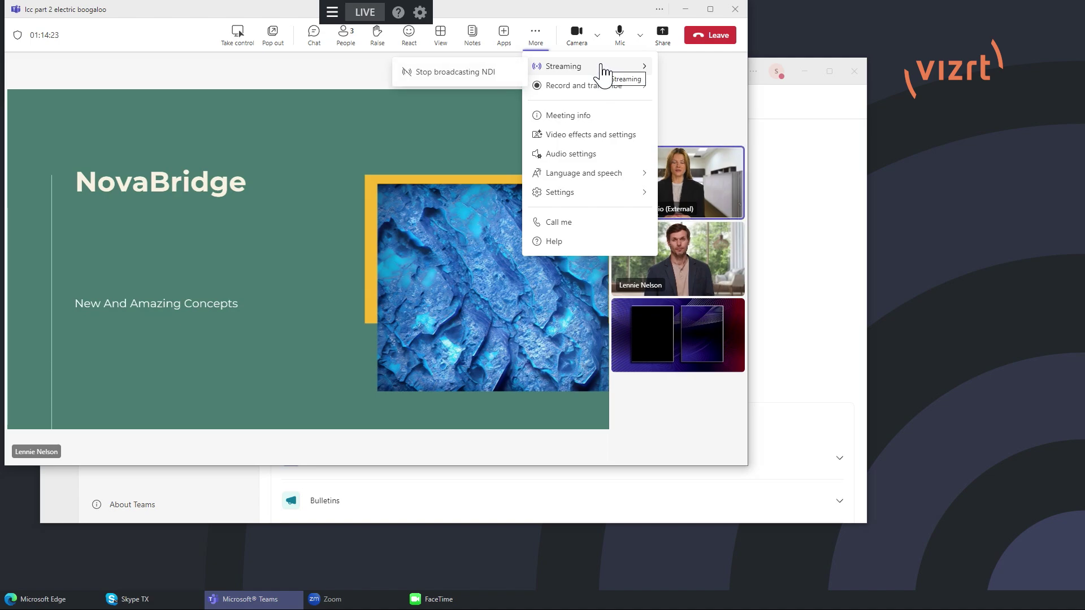
click(502, 75)
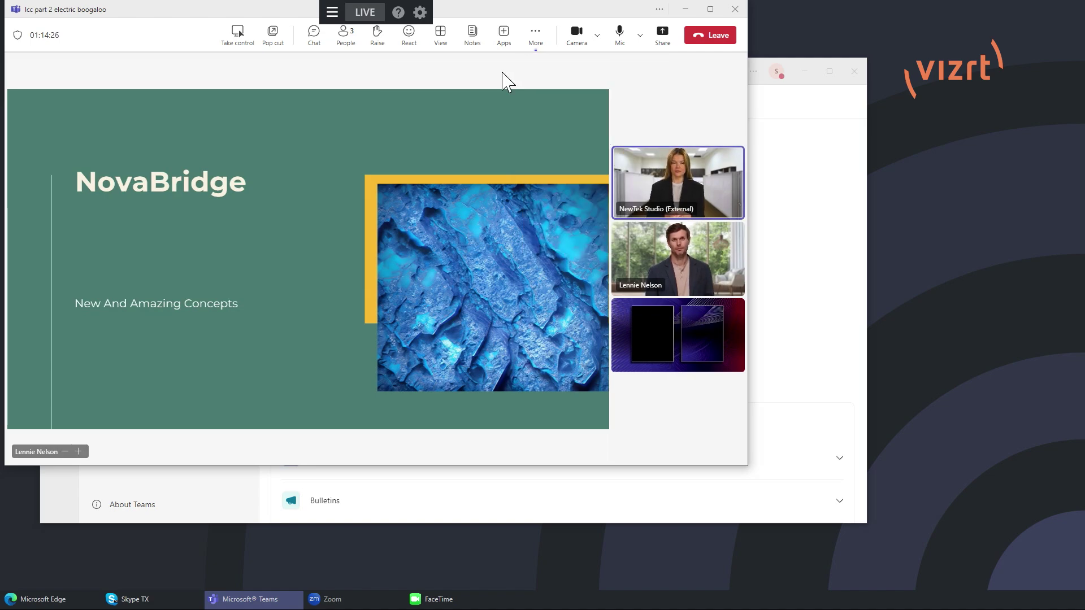
click(535, 41)
mouse_move(545, 67)
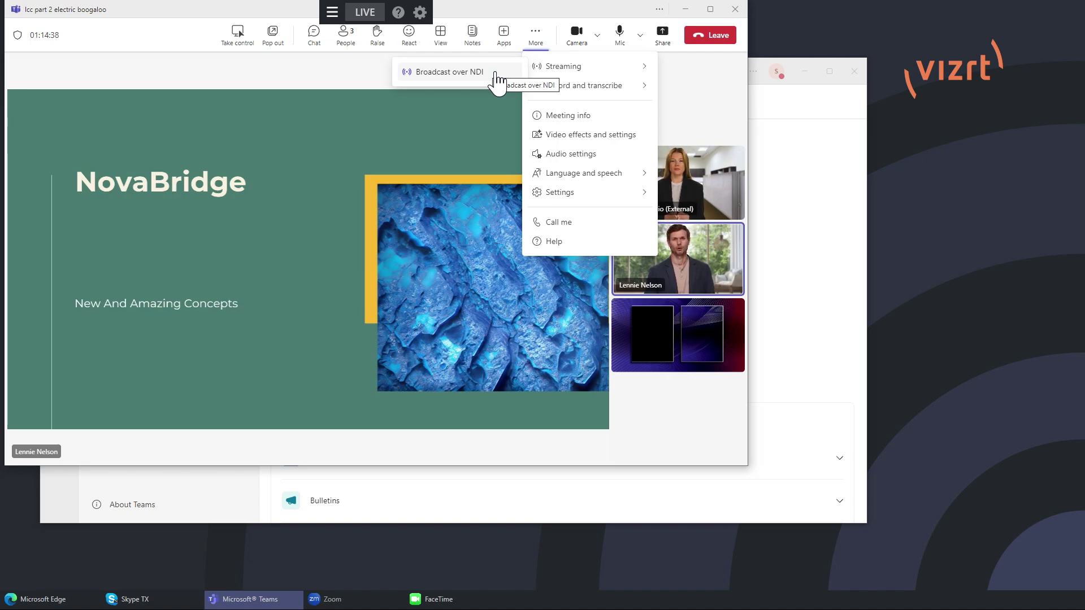
click(466, 73)
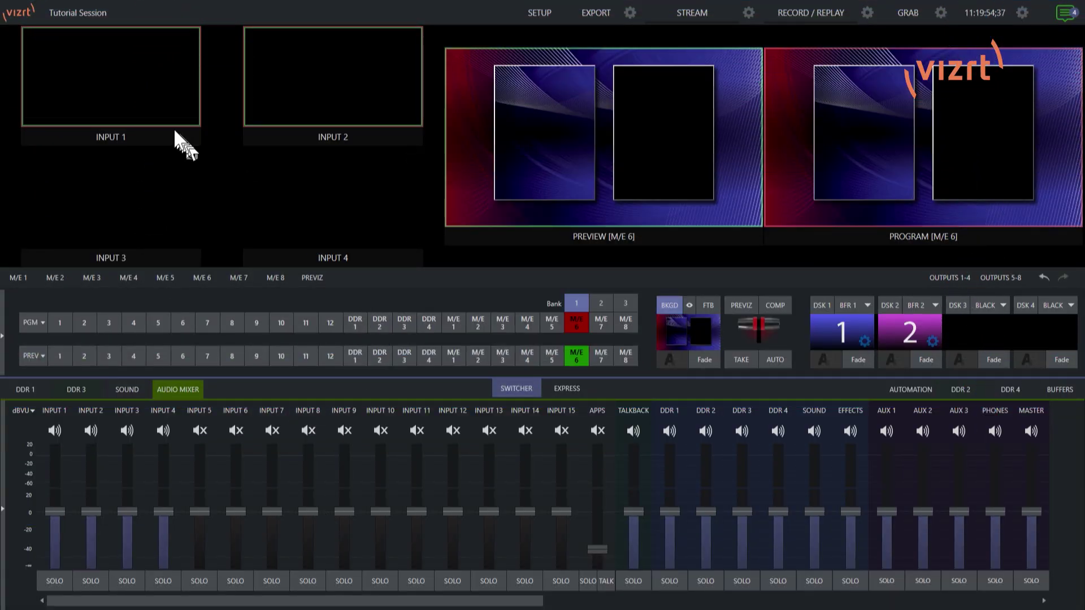
Set Input 1's source to the ITP-TC2-03 MS Teams caller feed and close its settings
mouse_move(115, 102)
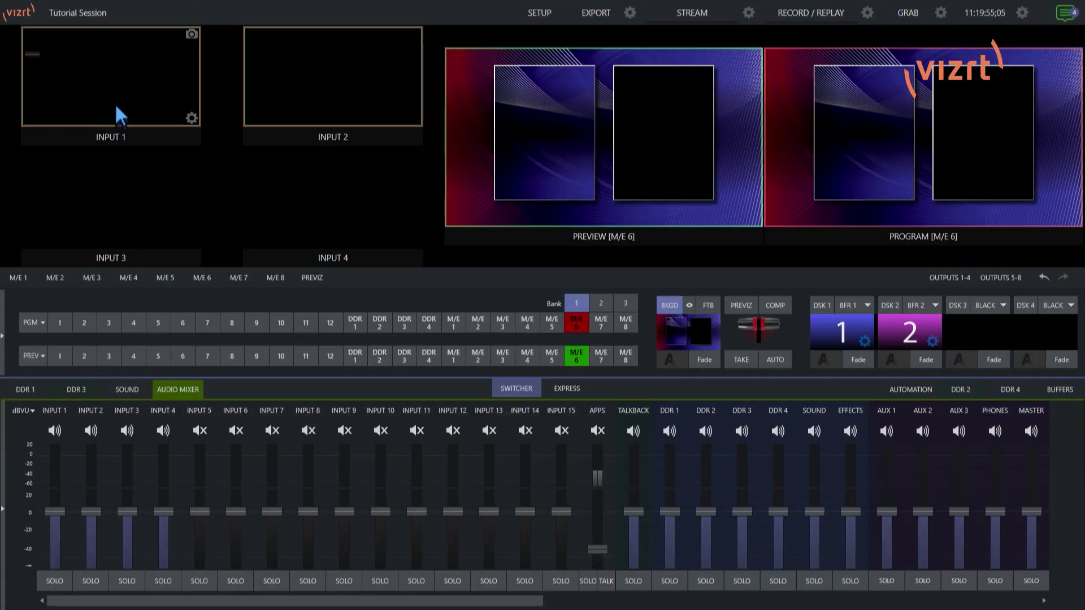
click(191, 118)
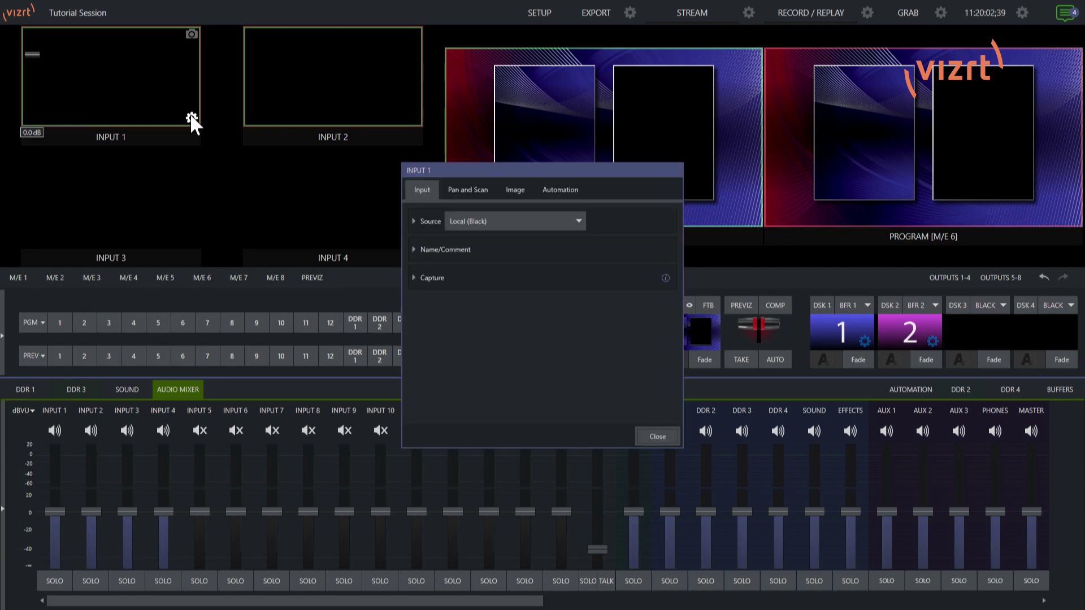
click(495, 220)
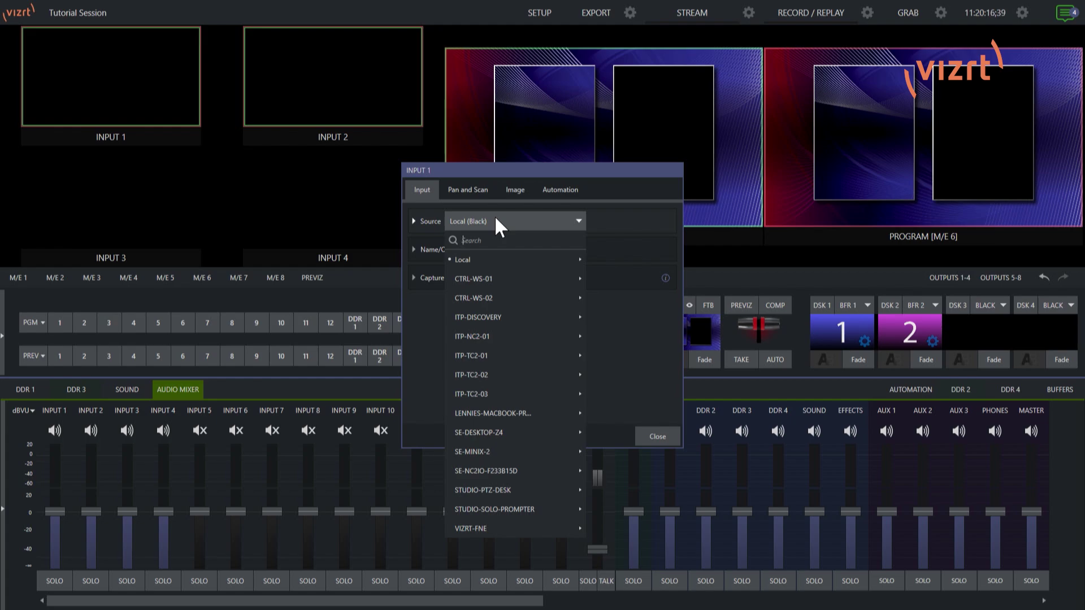
mouse_move(525, 394)
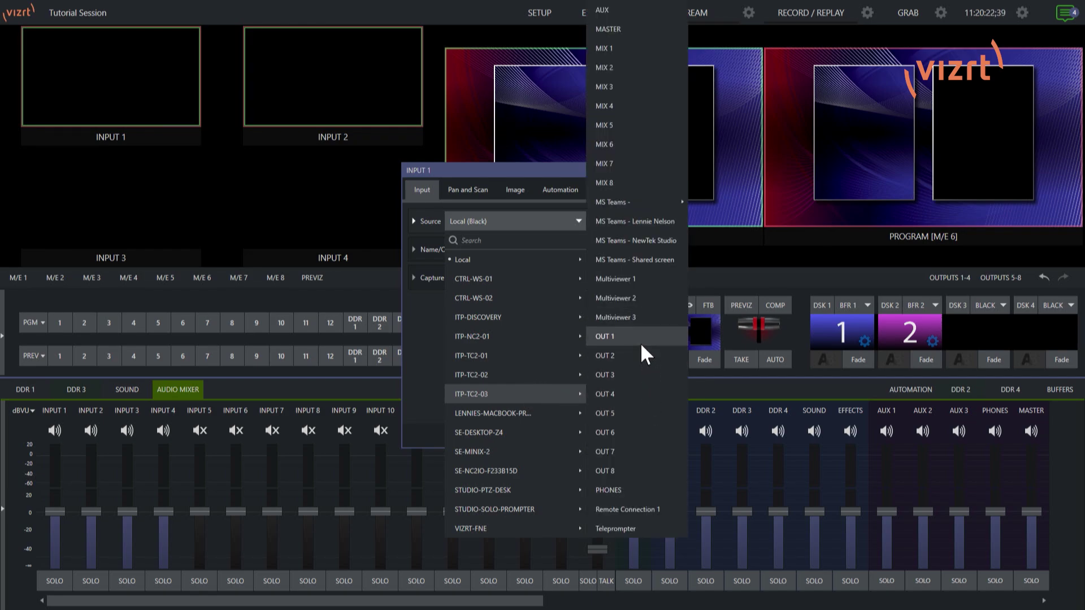
click(653, 222)
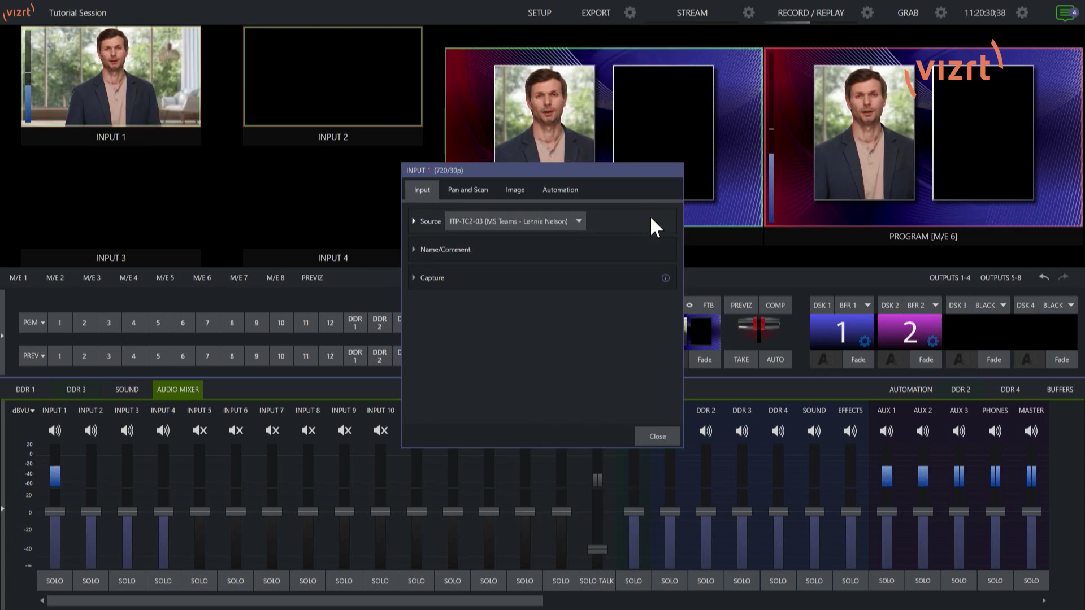
click(665, 432)
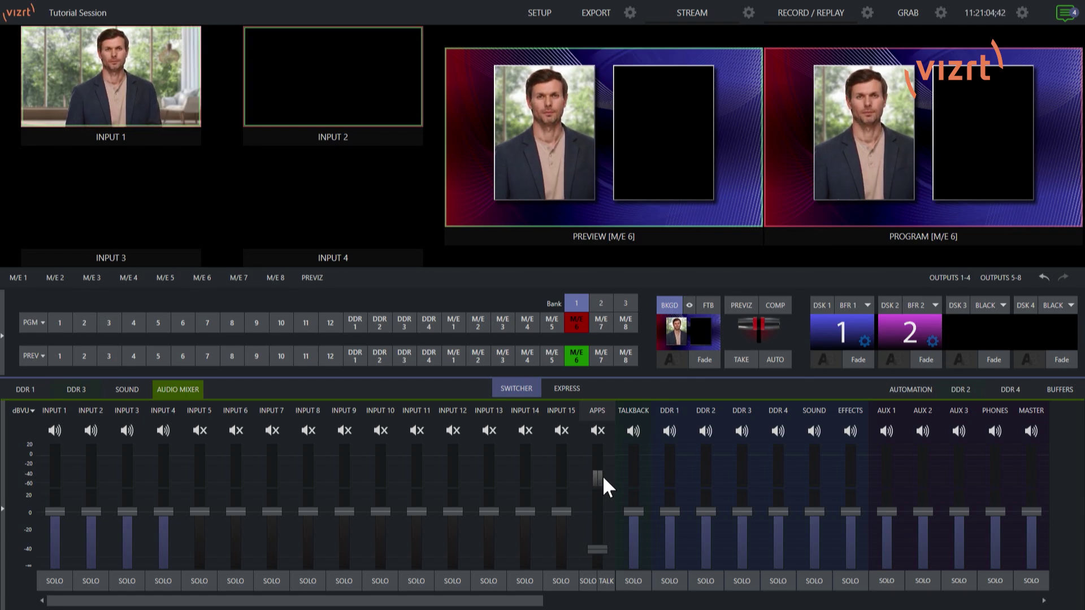
mouse_move(602, 523)
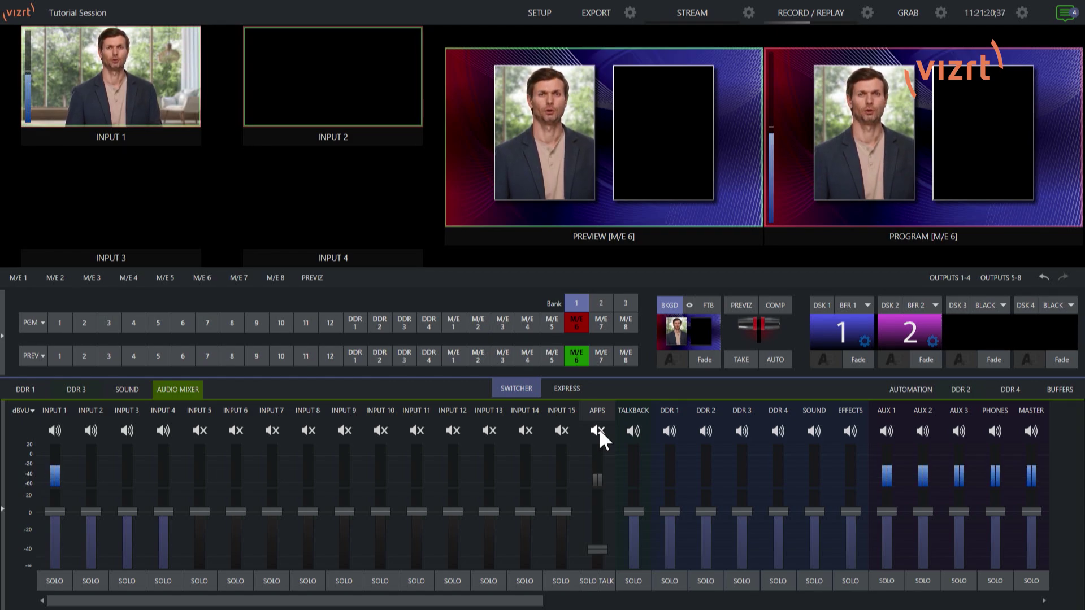
mouse_move(55, 513)
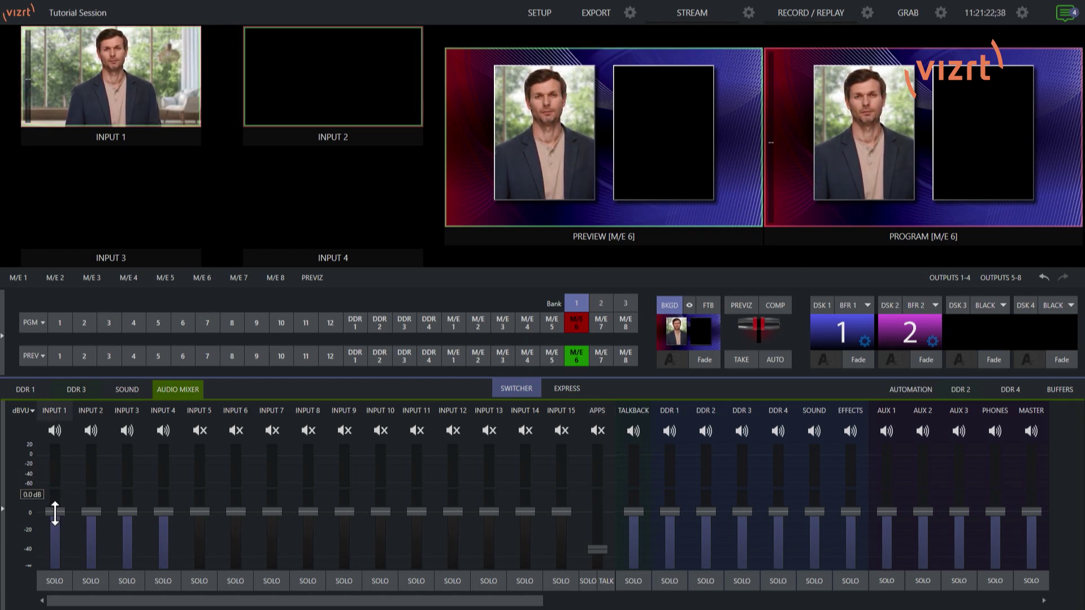
mouse_move(57, 504)
mouse_down()
mouse_move(55, 547)
mouse_move(55, 513)
mouse_up()
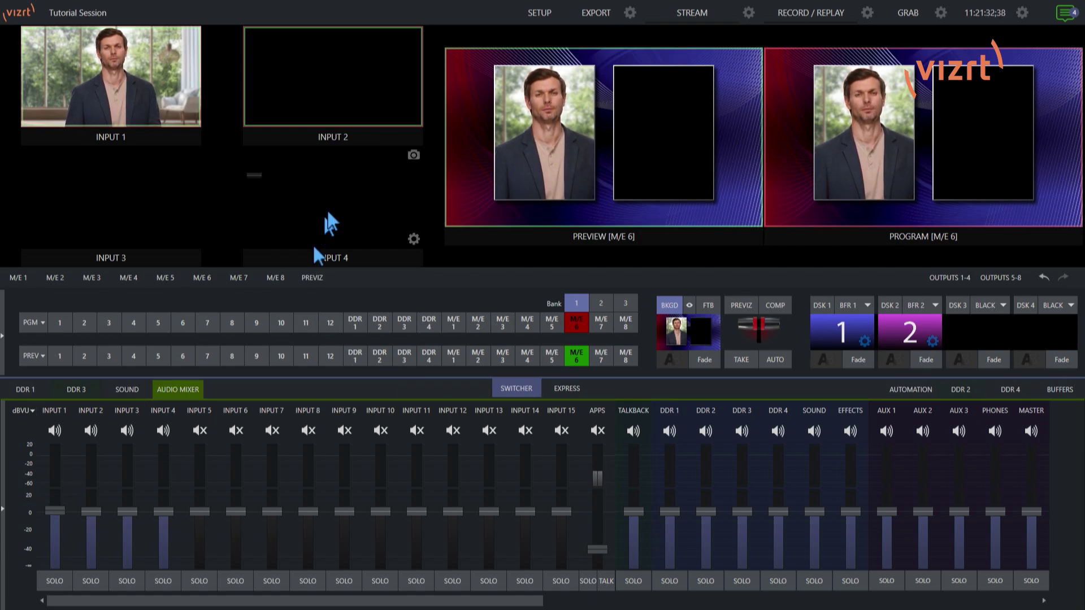
mouse_move(416, 133)
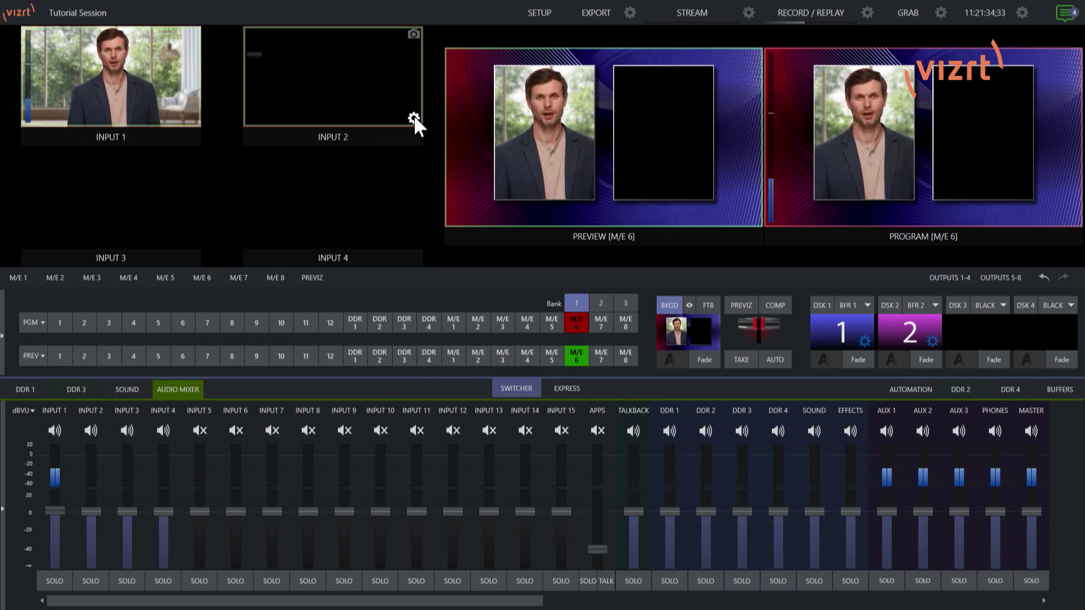
Set Input 2's source to ITP-TC2-03 > MS Teams - NewTek Studio and close its settings
click(414, 118)
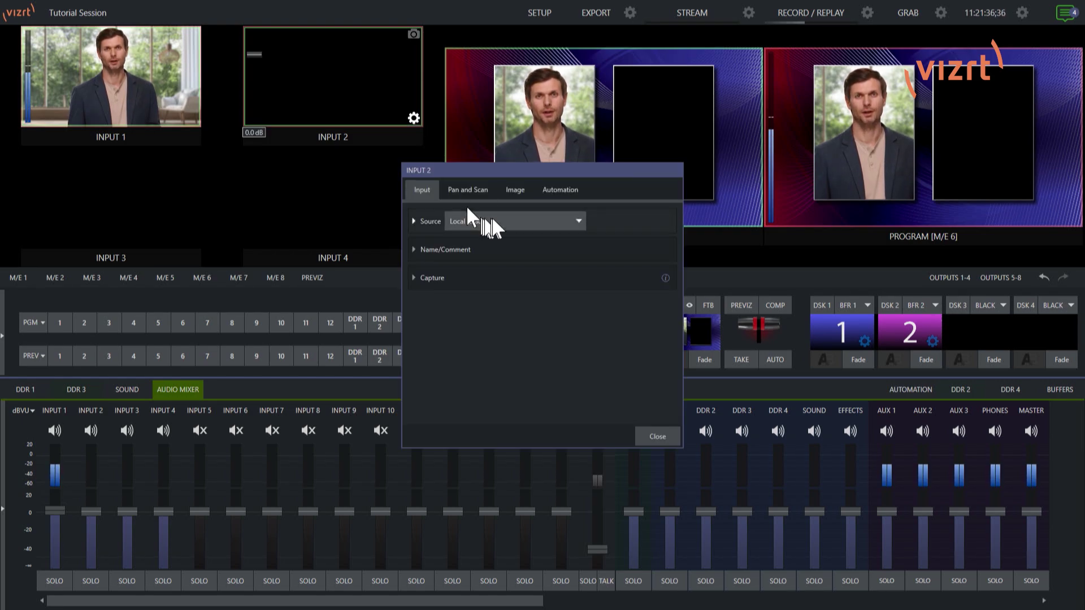
click(517, 220)
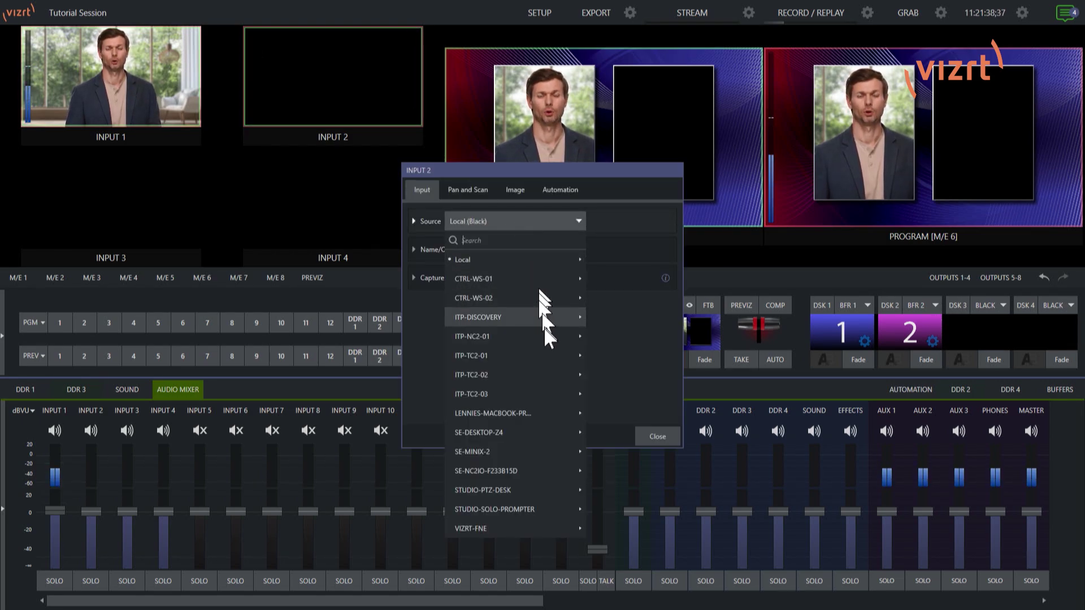
mouse_move(541, 390)
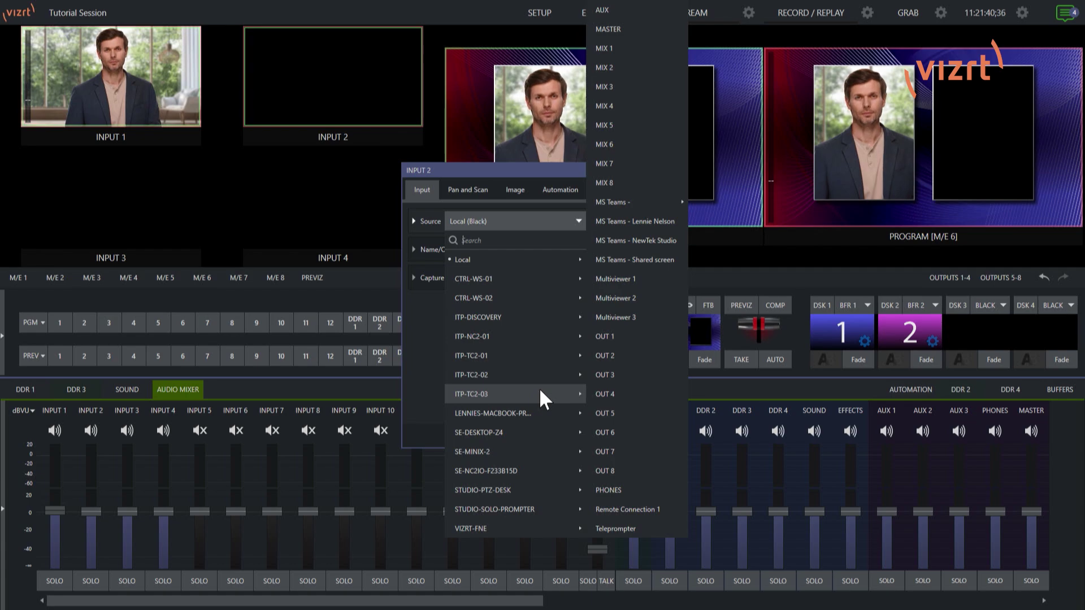
click(657, 240)
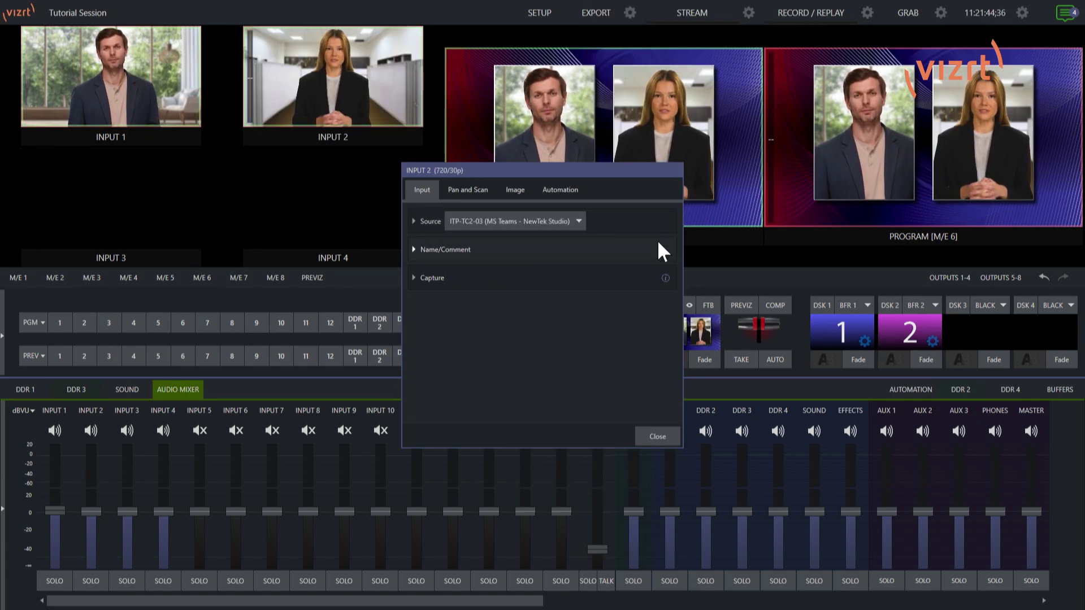
click(657, 436)
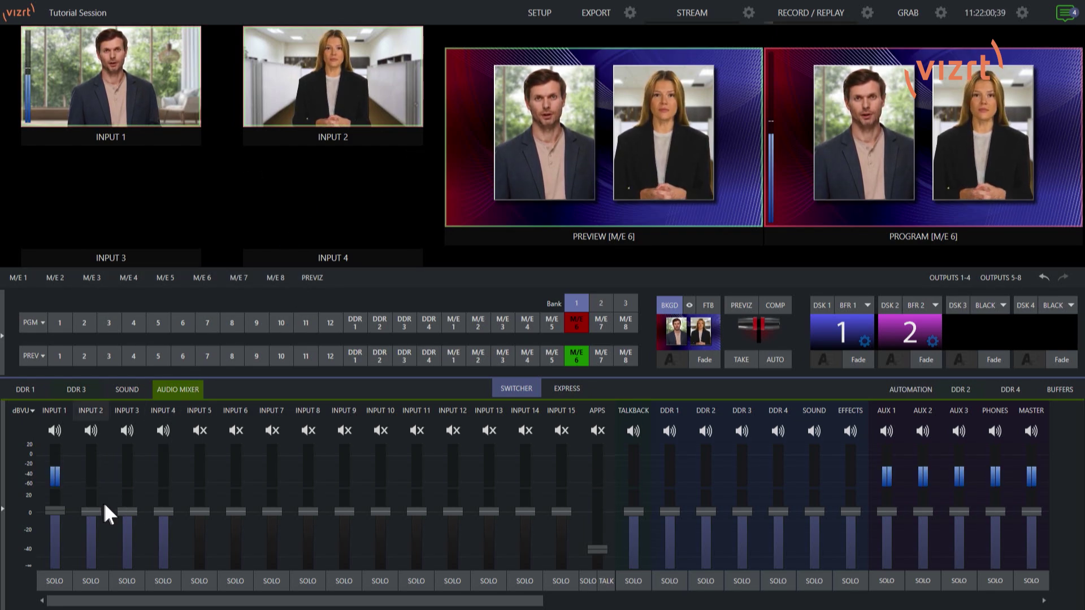
mouse_move(93, 516)
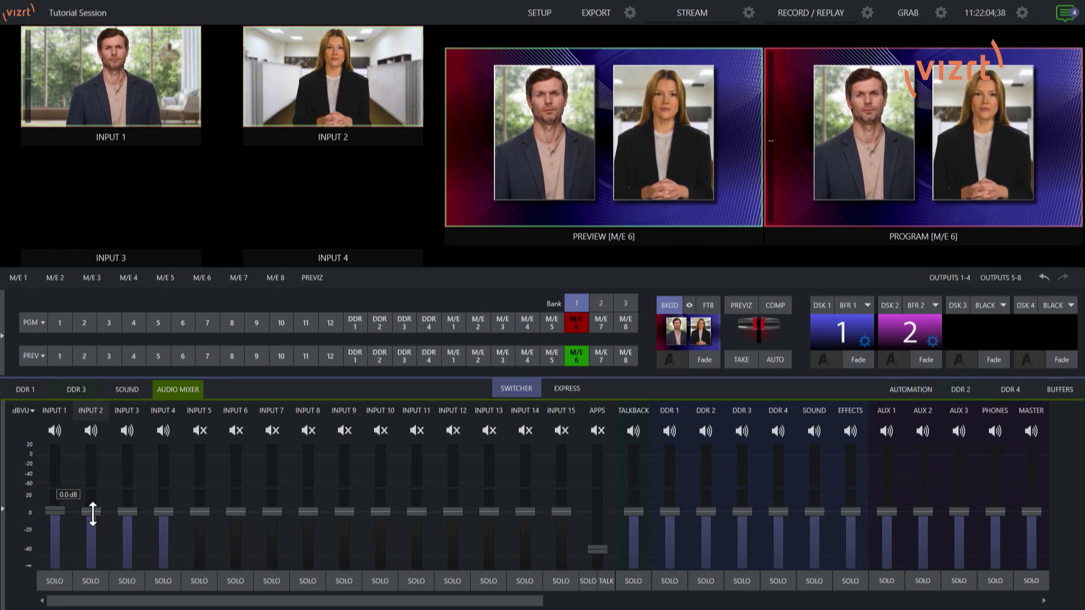
mouse_move(207, 523)
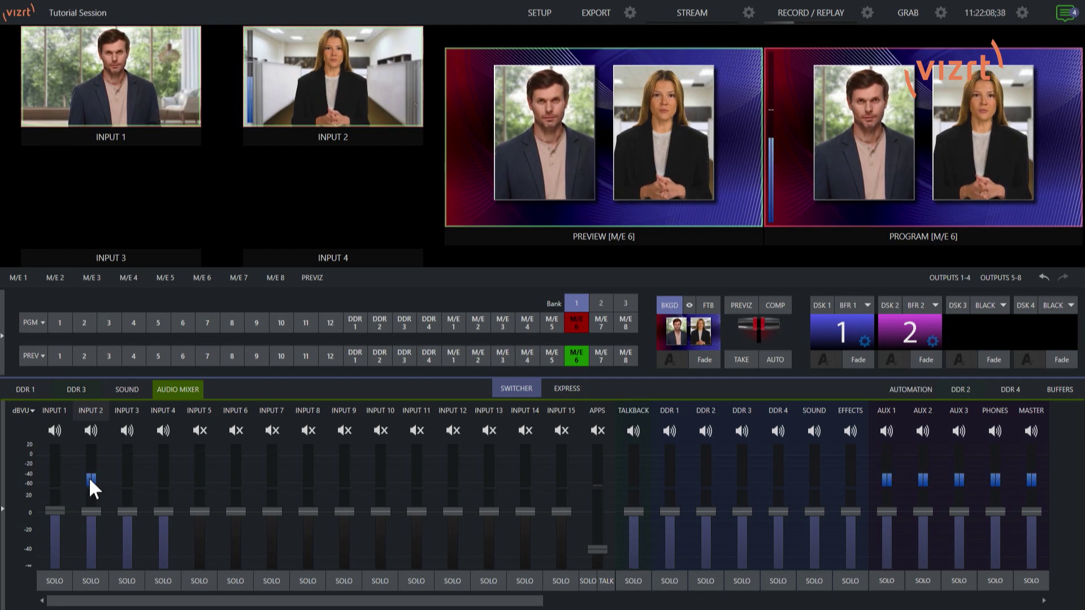
mouse_move(90, 512)
mouse_down()
mouse_move(96, 537)
mouse_move(92, 509)
mouse_up()
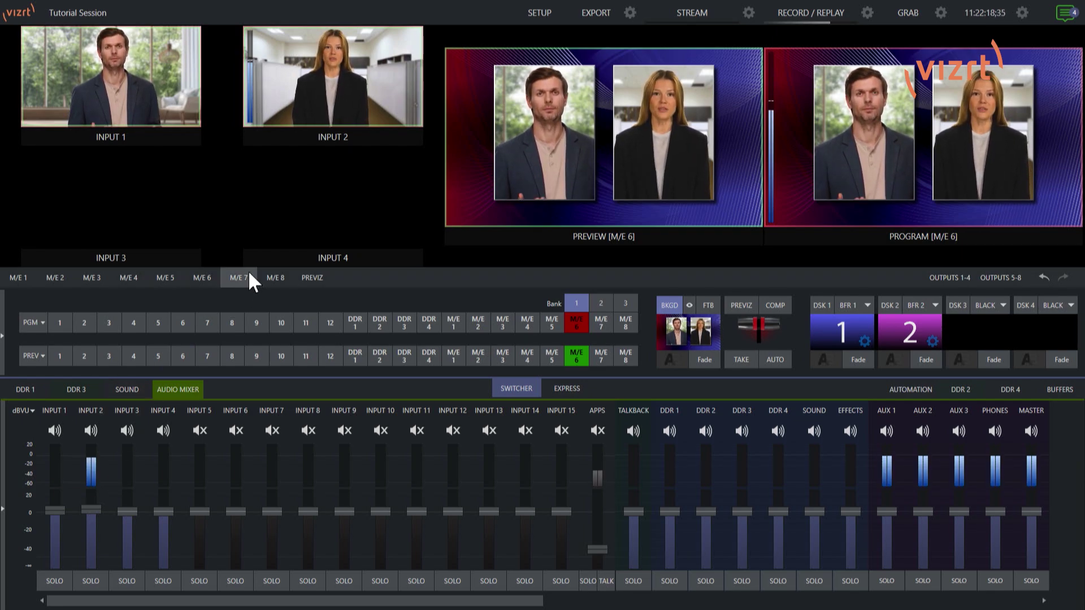
mouse_move(198, 235)
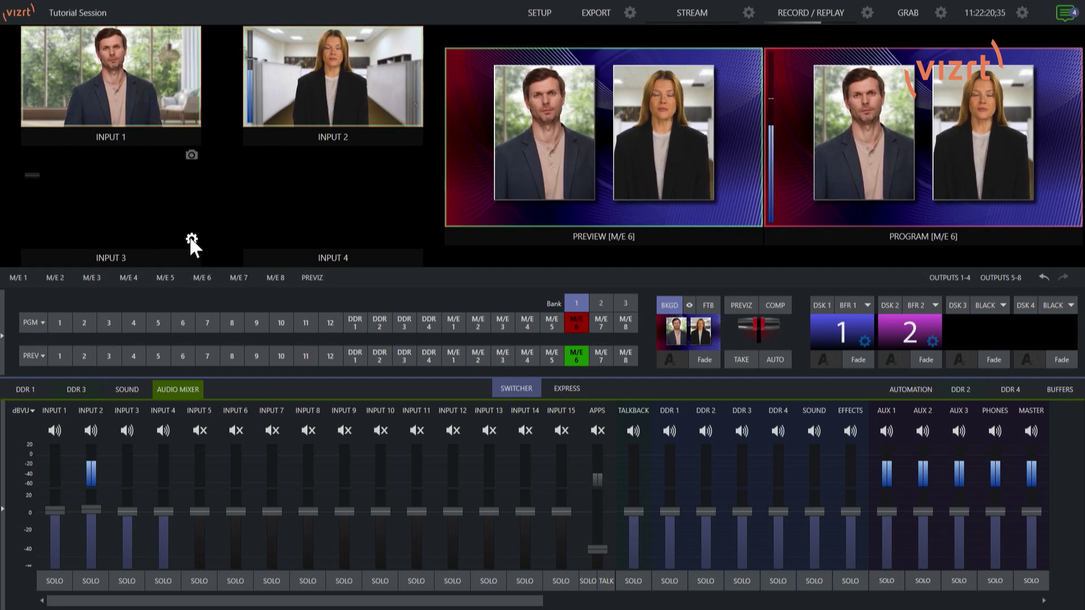
Set Input 3's source to ITP-TC2-03 > MS Teams - Shared screen and close its settings
click(190, 236)
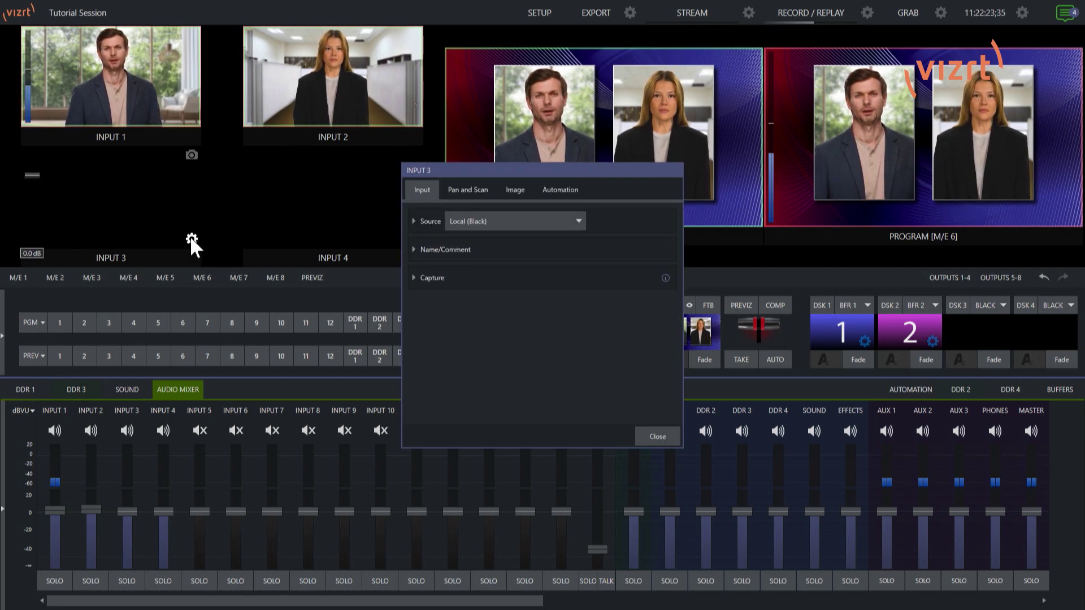
click(503, 221)
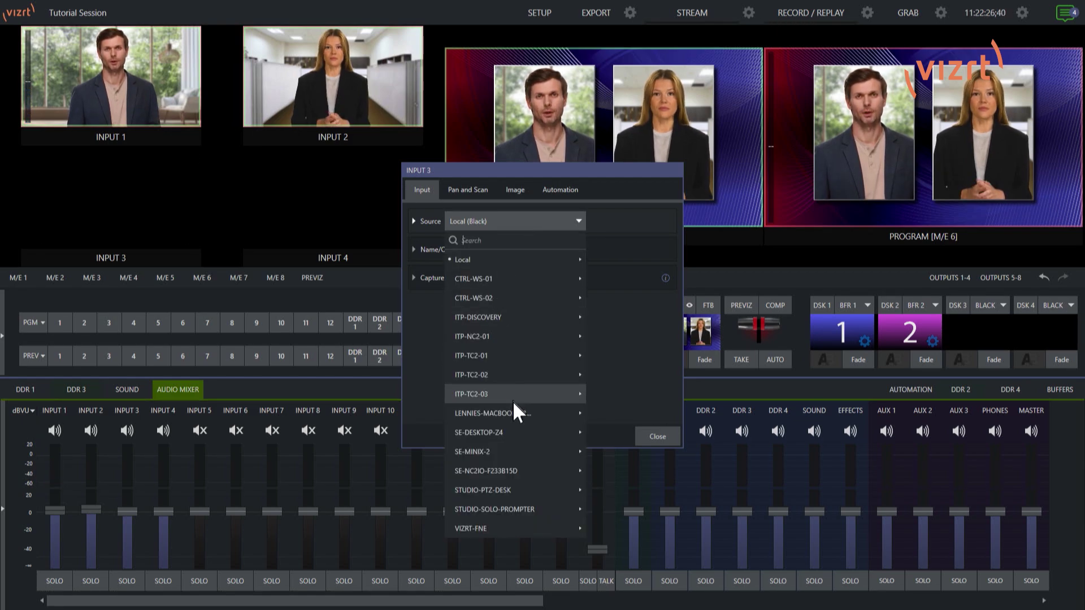
mouse_move(513, 401)
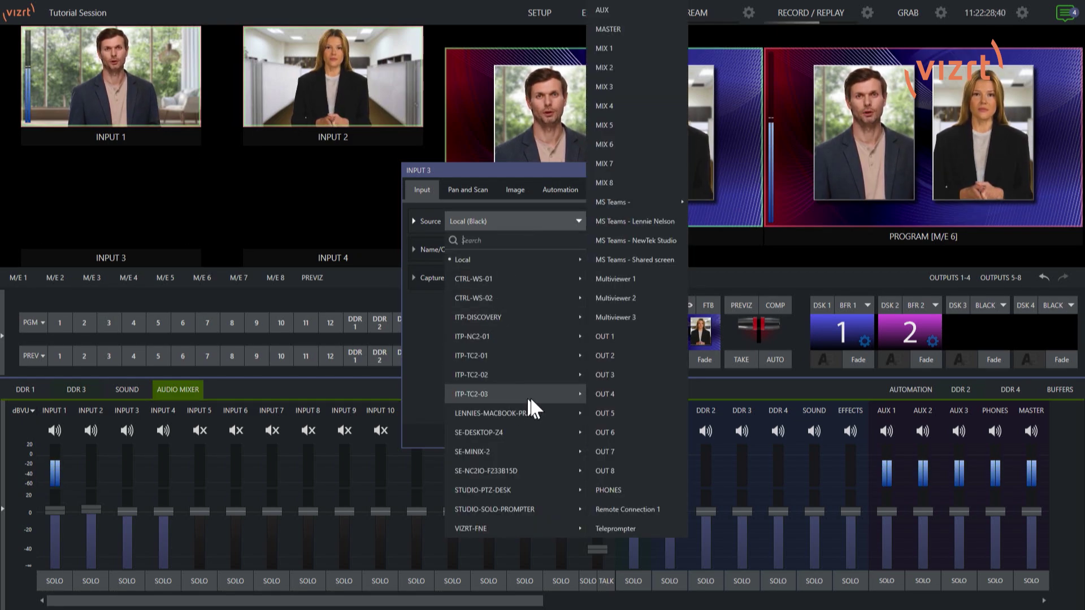
click(650, 258)
click(658, 436)
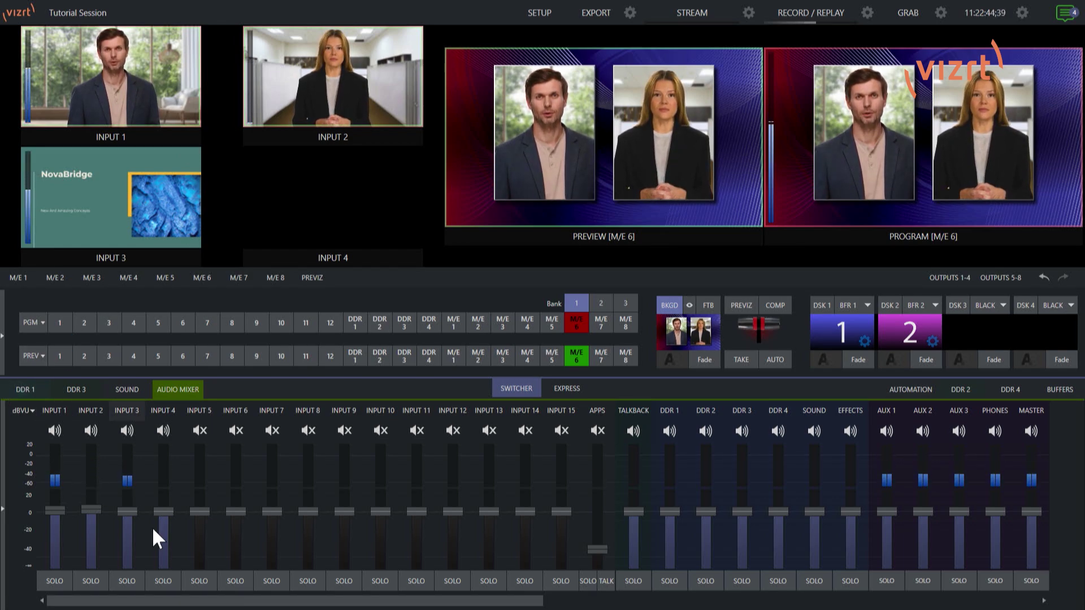
Mute the INPUT 3 channel in the Audio Mixer, leaving its fader at 0.0 dB
mouse_move(48, 512)
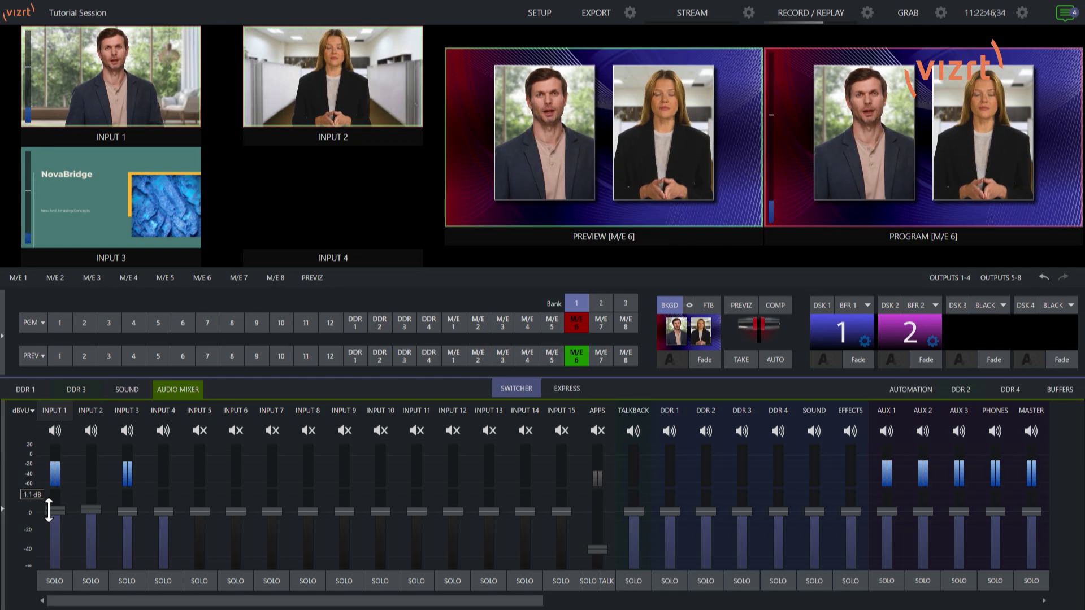
mouse_move(128, 510)
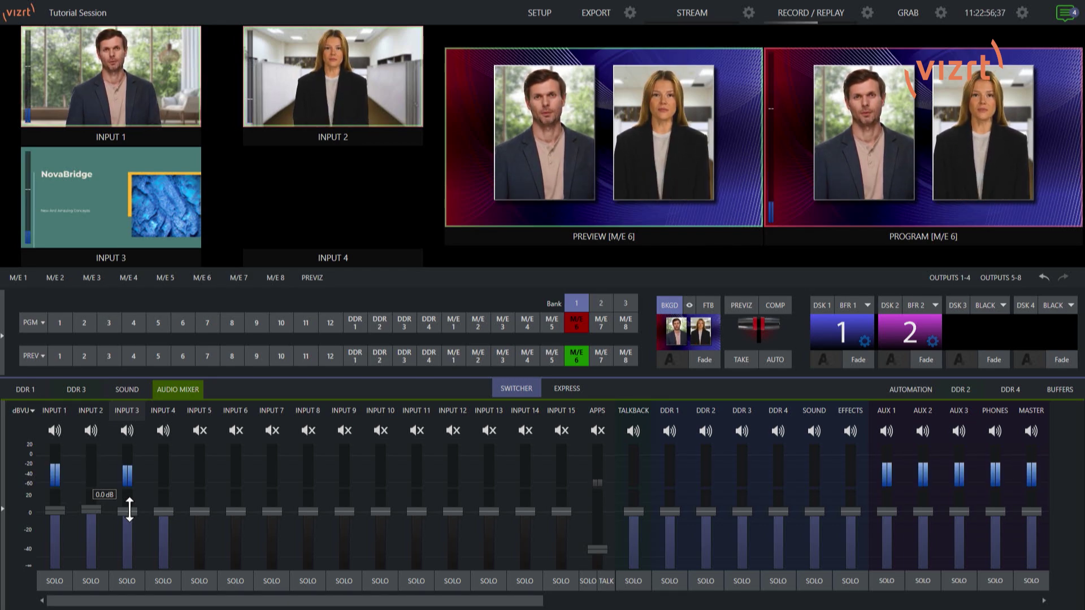
click(124, 430)
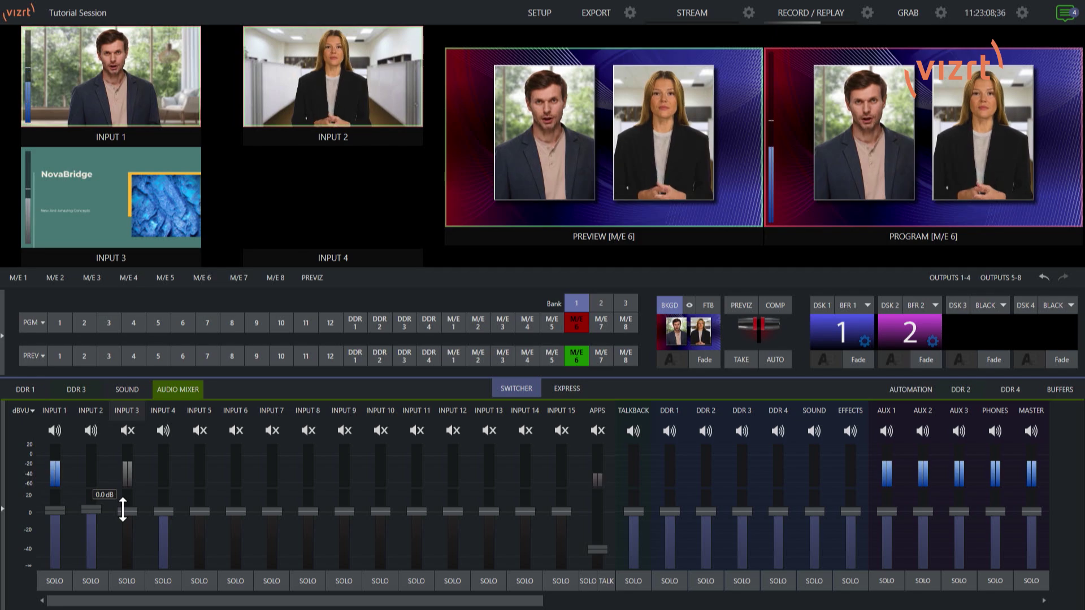
Cut the program row through Inputs 1, 2, 1, 3, M/E 6, 1, ending on Input 2
click(59, 323)
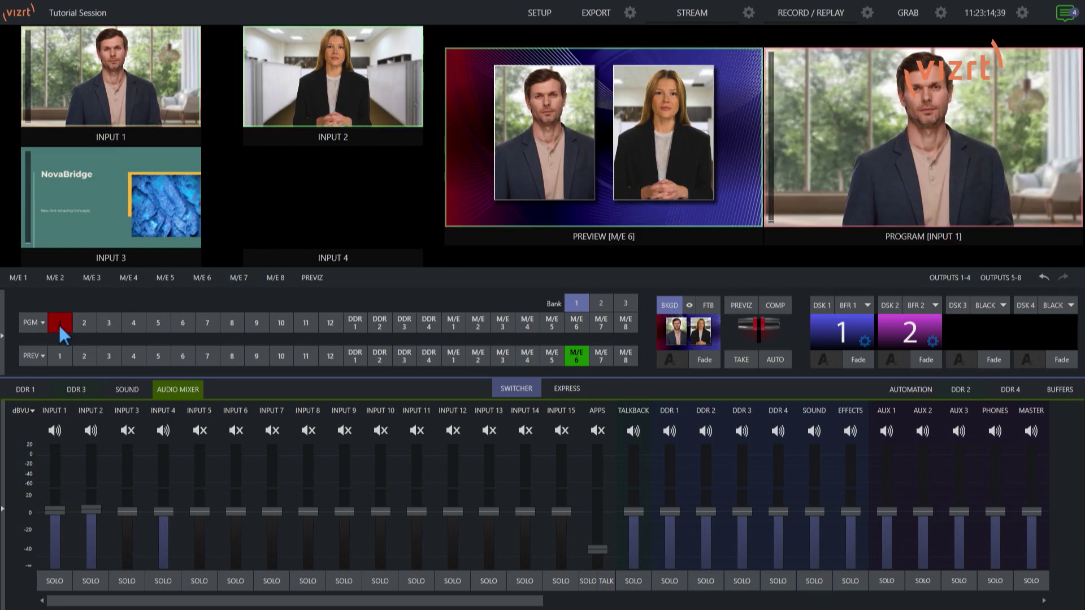
click(86, 323)
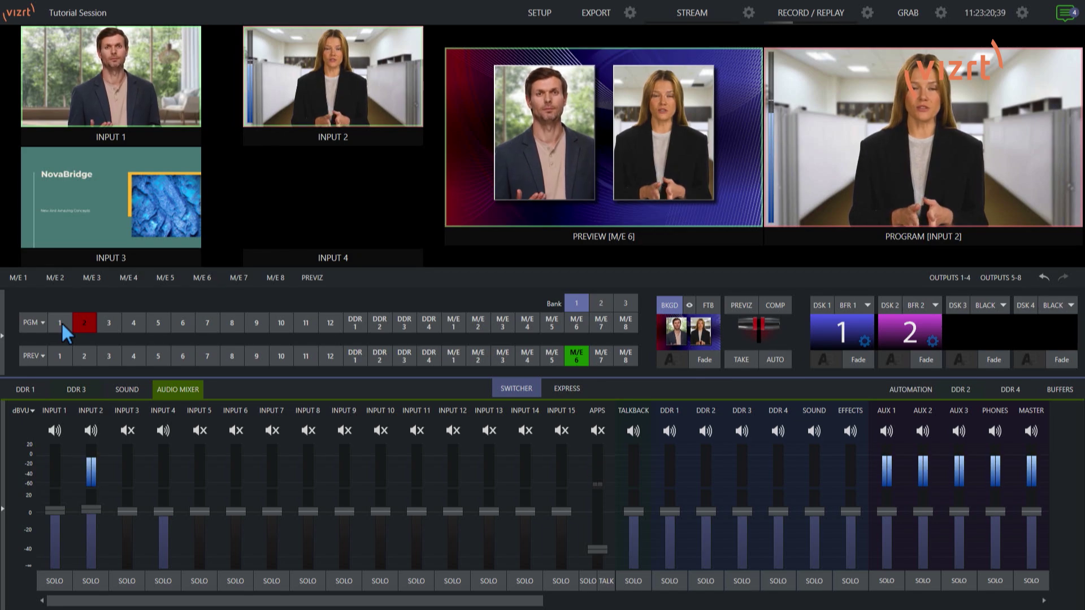
click(61, 321)
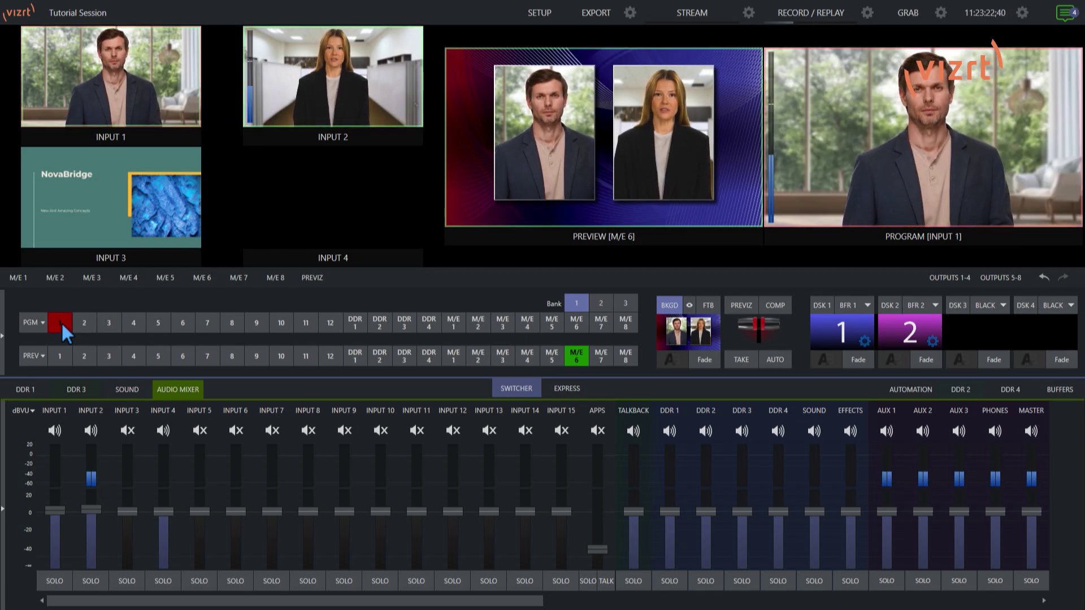
click(107, 323)
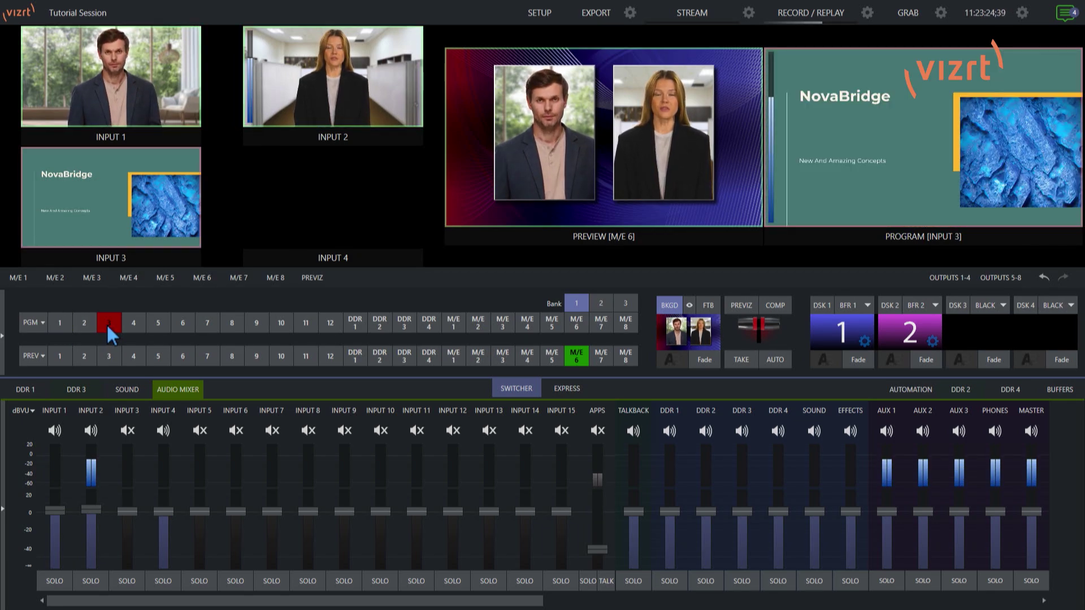
click(574, 321)
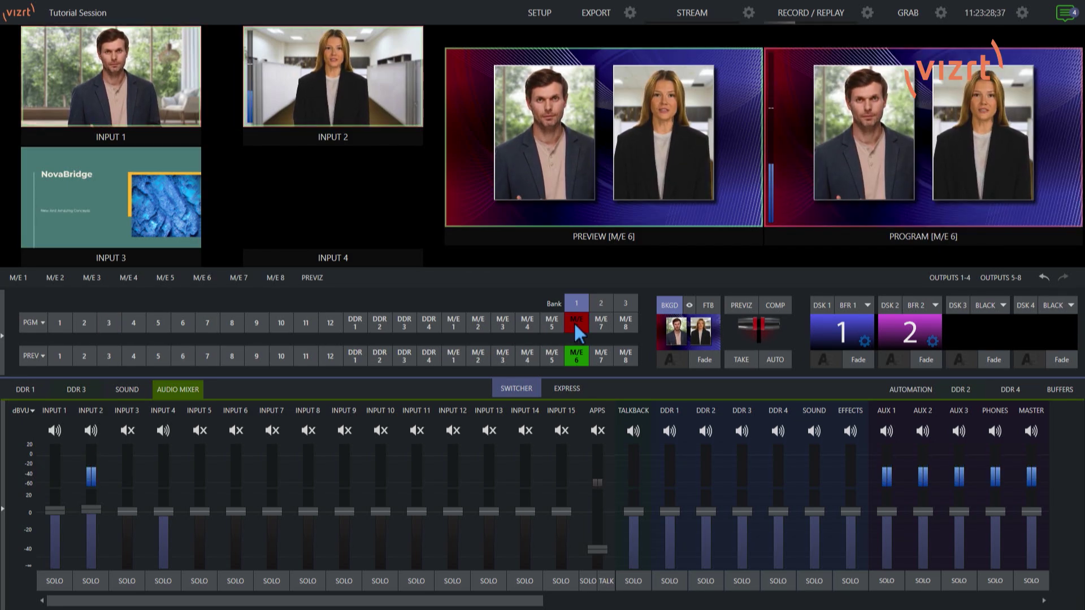
click(59, 323)
click(84, 323)
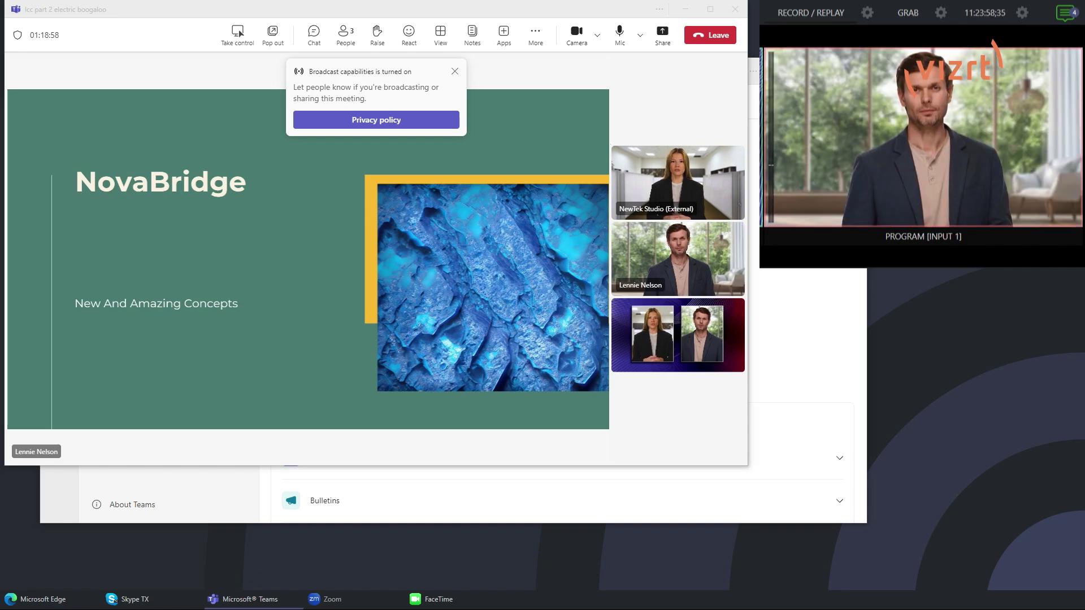
Cut program to the shared screen on Input 3, then to the NewTek Studio caller on Input 2
click(110, 322)
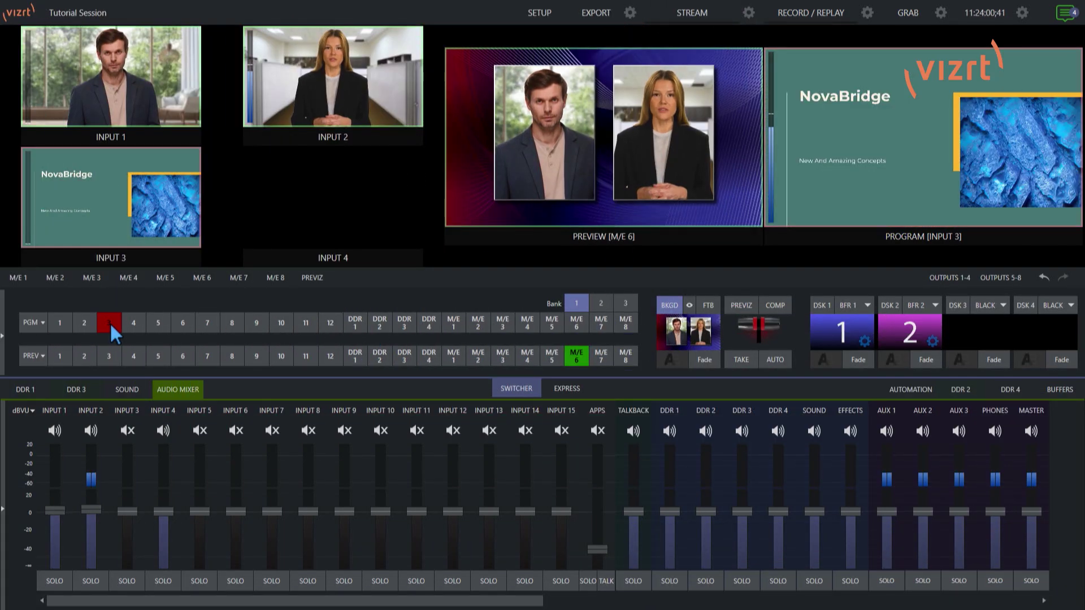
click(88, 321)
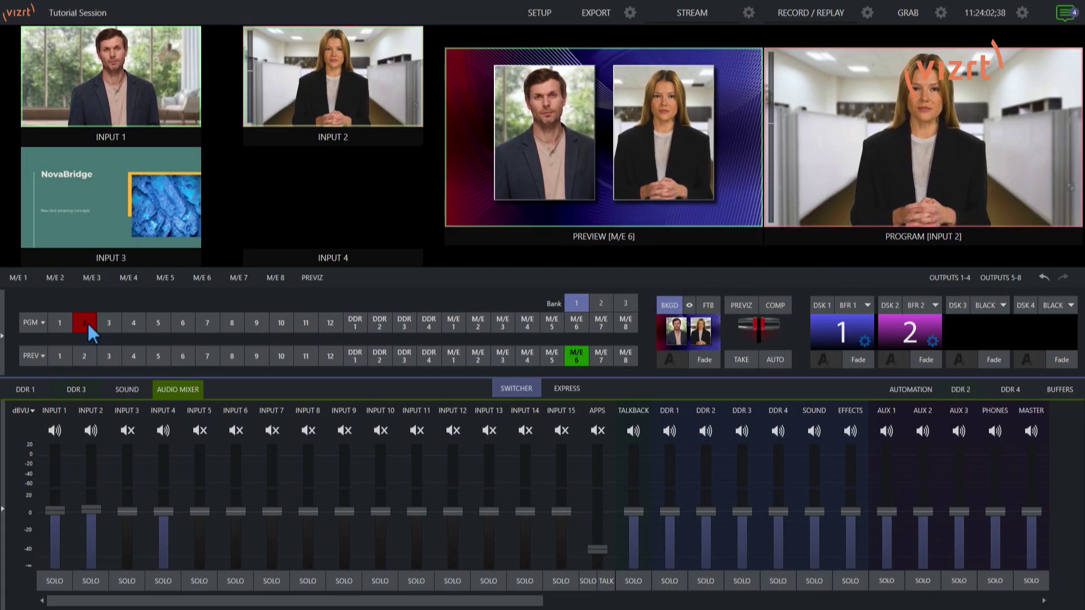